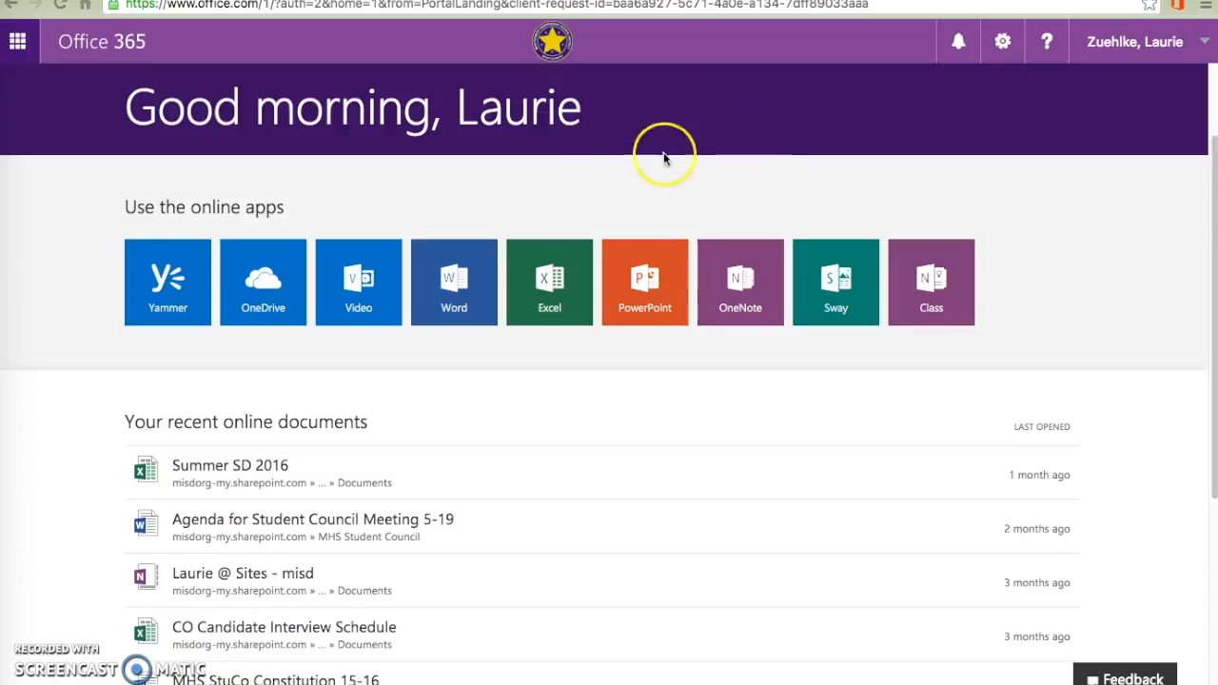
# - Open Sway from Office 365 and create a new Sway titled "Adaptations on the Galapagos Islands"
pyautogui.click(836, 295)
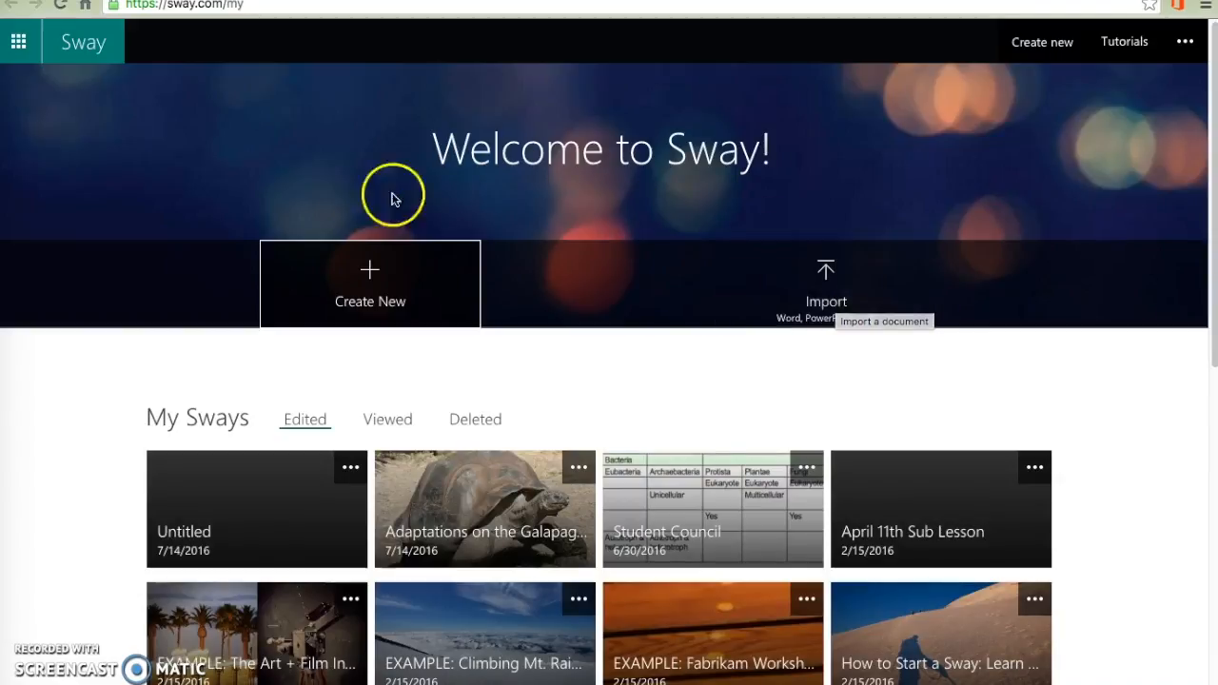
pyautogui.click(364, 272)
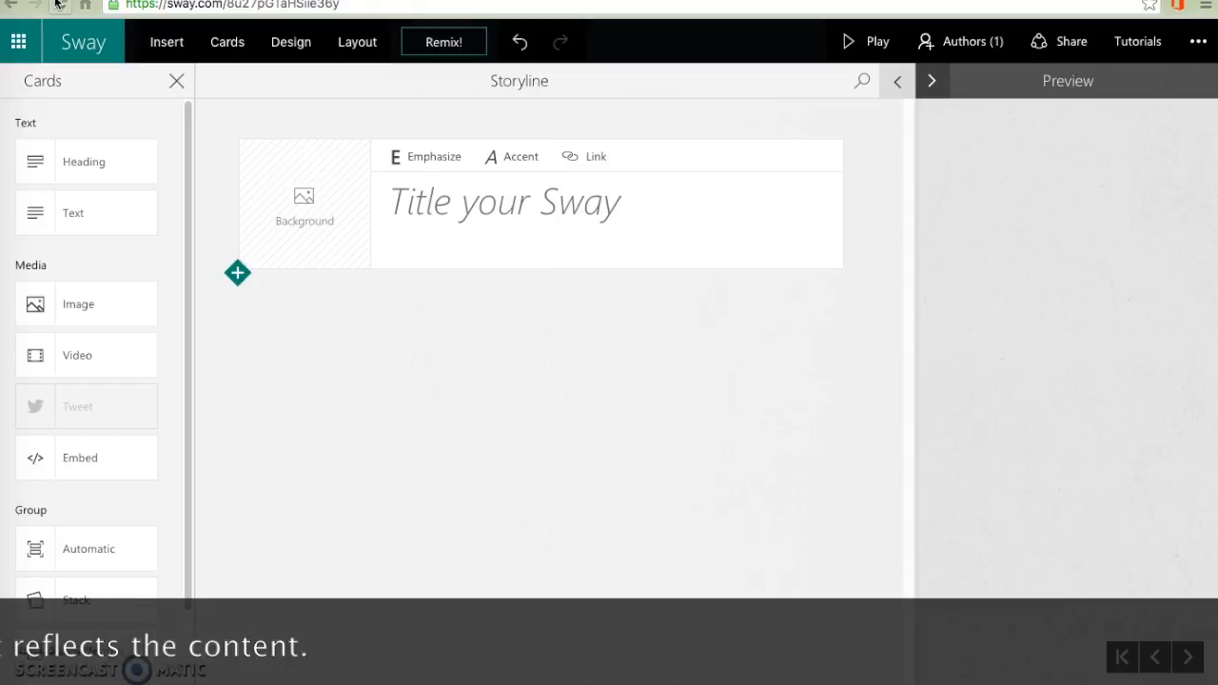
pyautogui.click(394, 196)
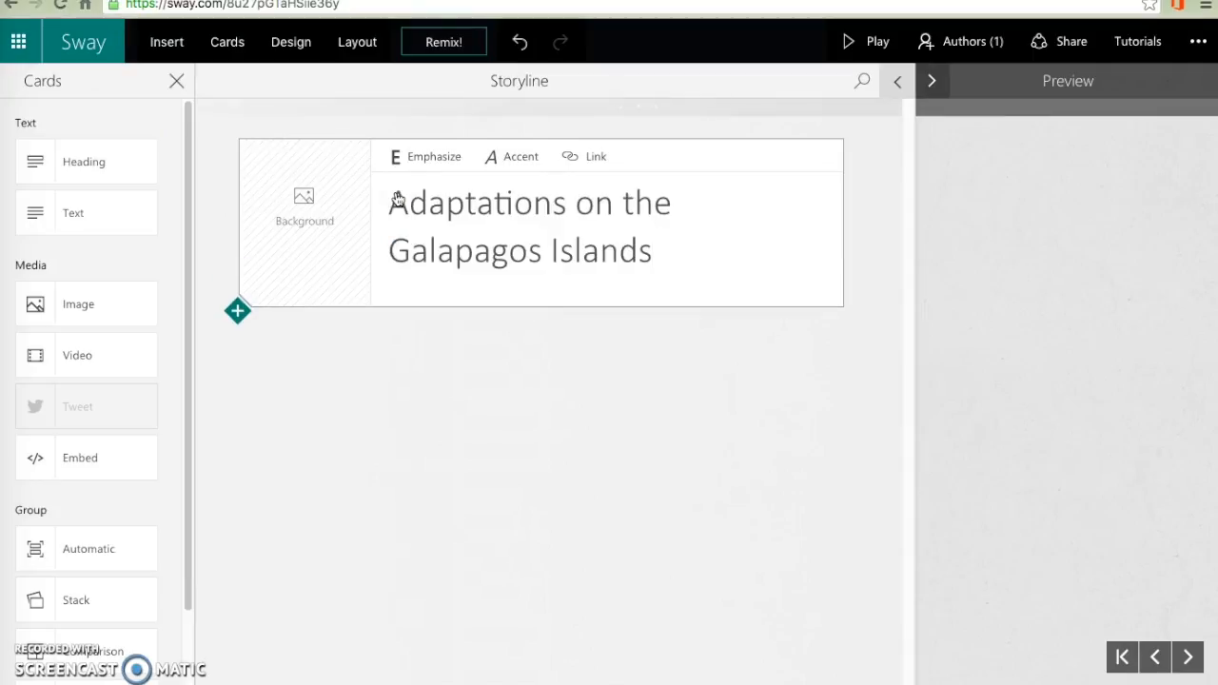
# - Bring up the suggested images for the topic "Adaptations on the Galapagos Islands" for the title card's background
pyautogui.moveTo(190, 106); pyautogui.dragTo(215, 130)
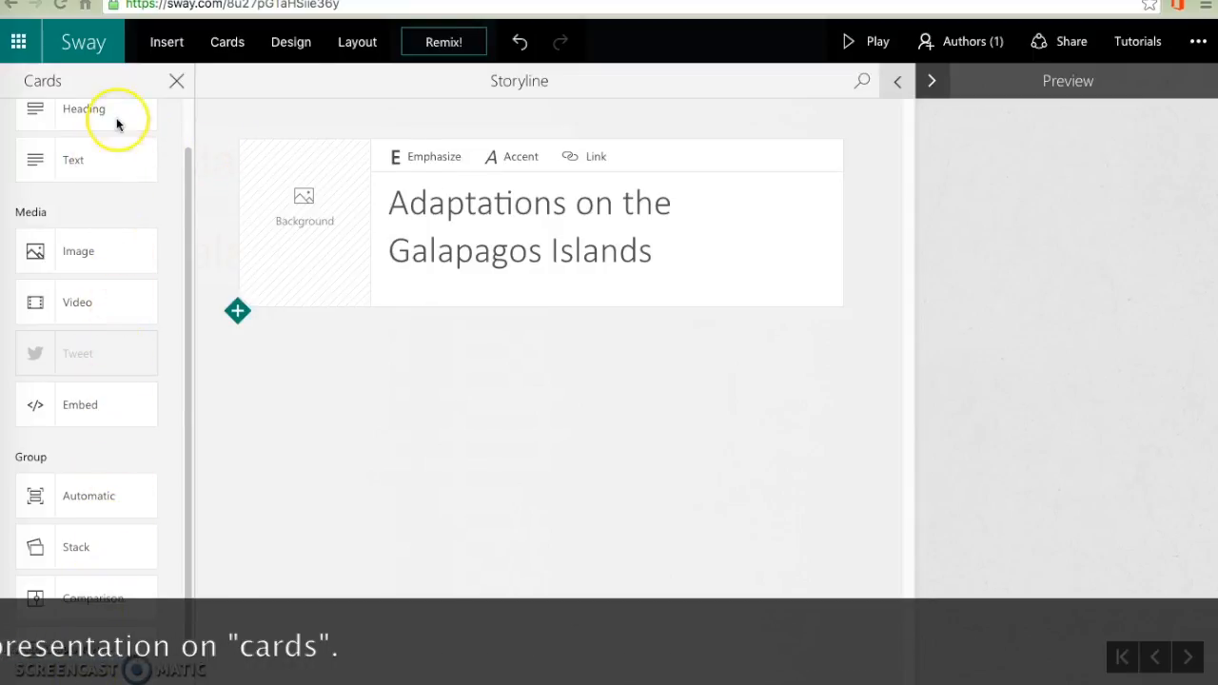
pyautogui.click(313, 215)
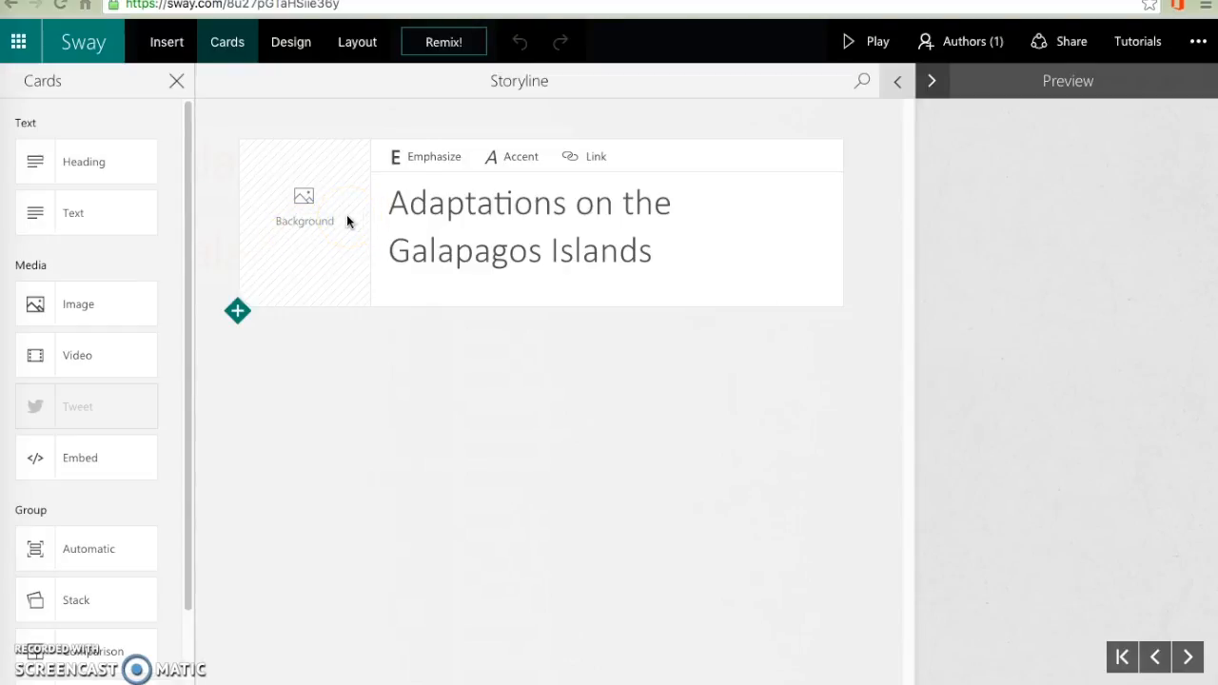
pyautogui.click(167, 43)
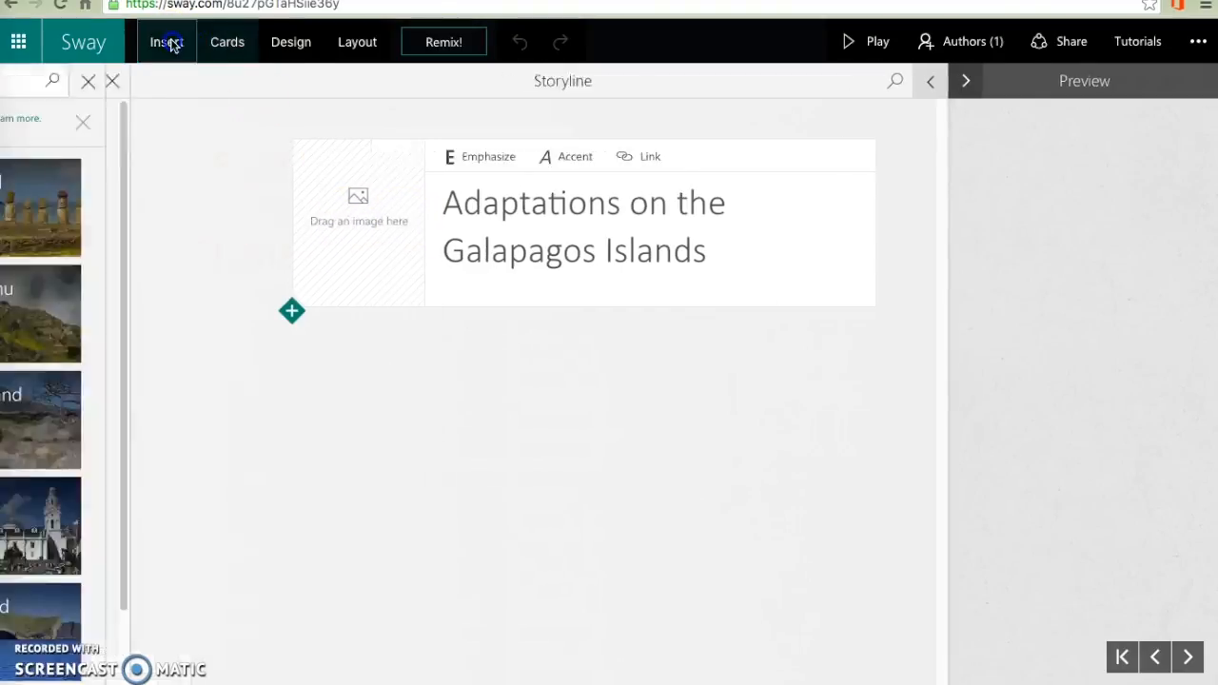
pyautogui.click(172, 44)
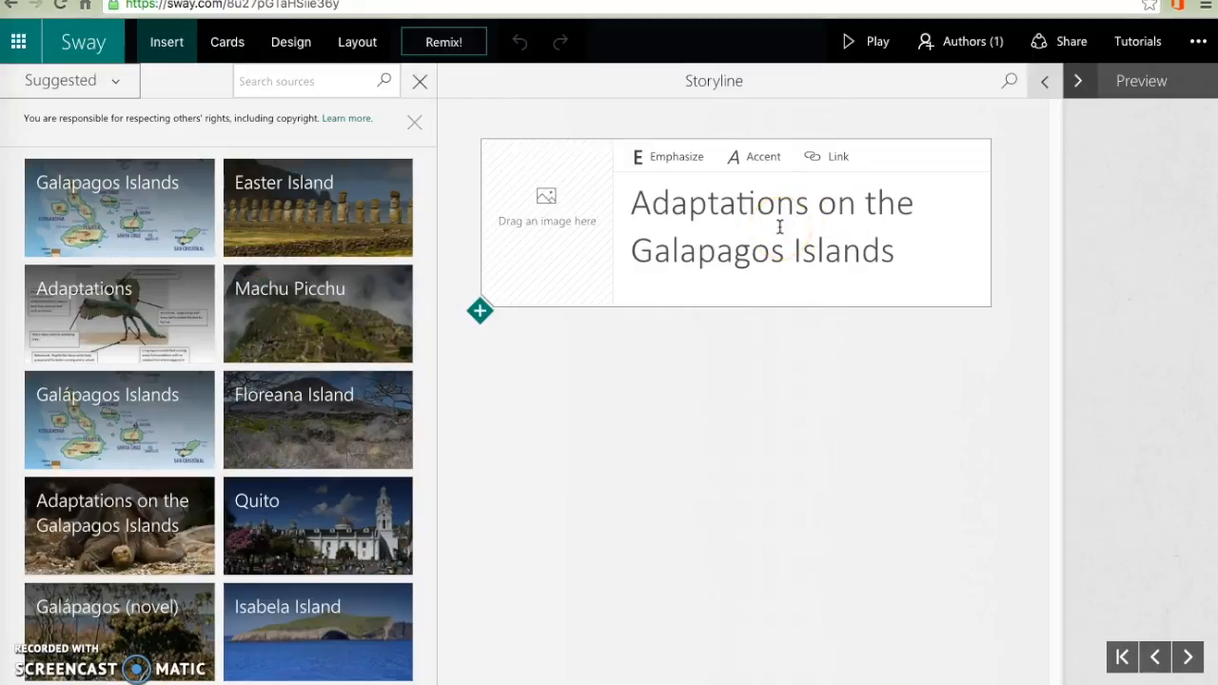
pyautogui.click(140, 526)
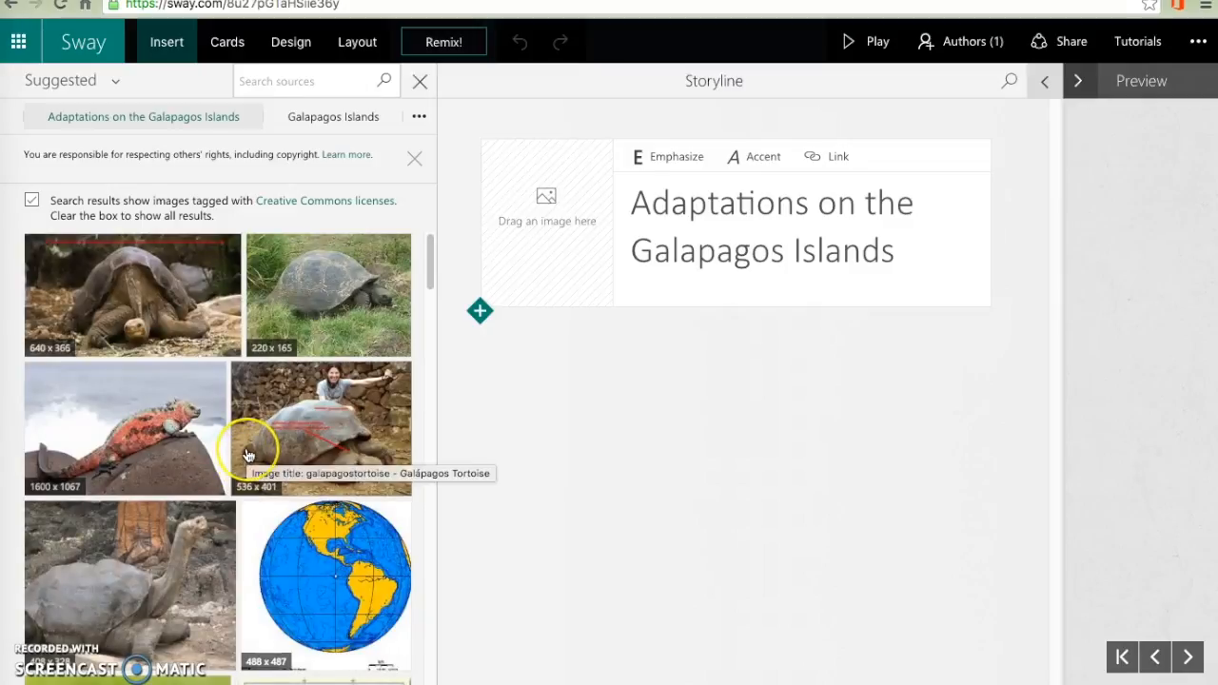
# - Browse the suggested images and set the 1600 x 1067 red marine iguana photo as the title card's background
pyautogui.scroll(-2, 246, 455)
pyautogui.scroll(-2, 214, 452)
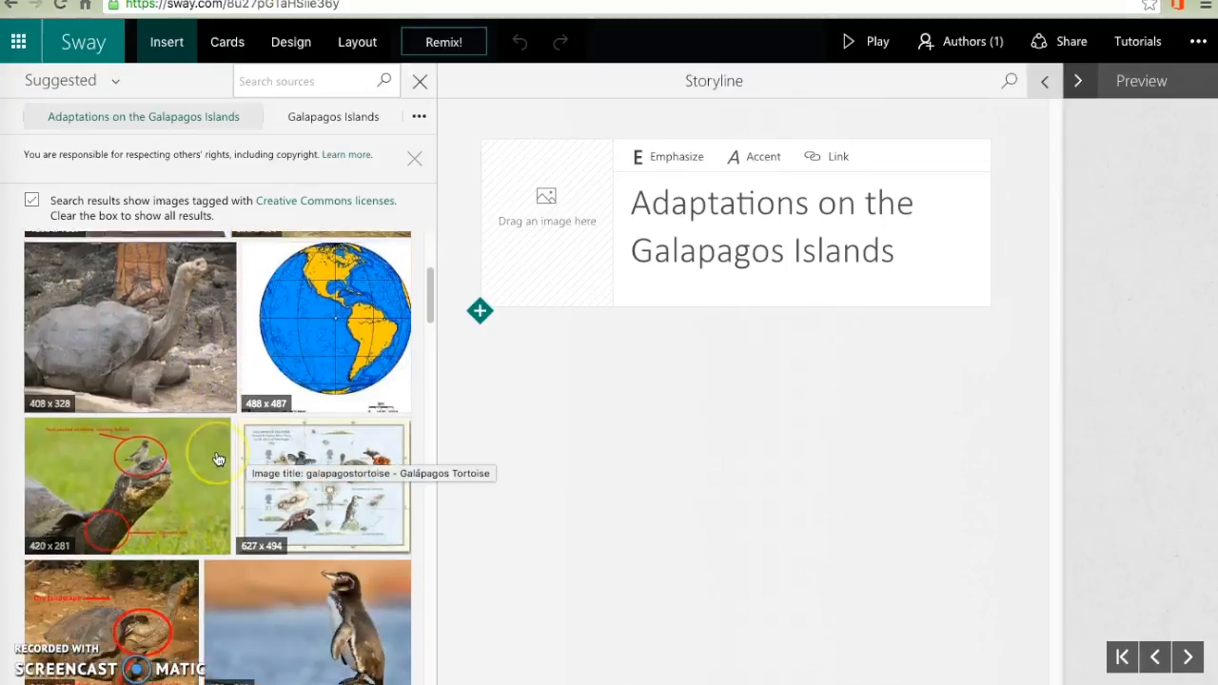
pyautogui.scroll(-1, 218, 459)
pyautogui.scroll(-3, 218, 460)
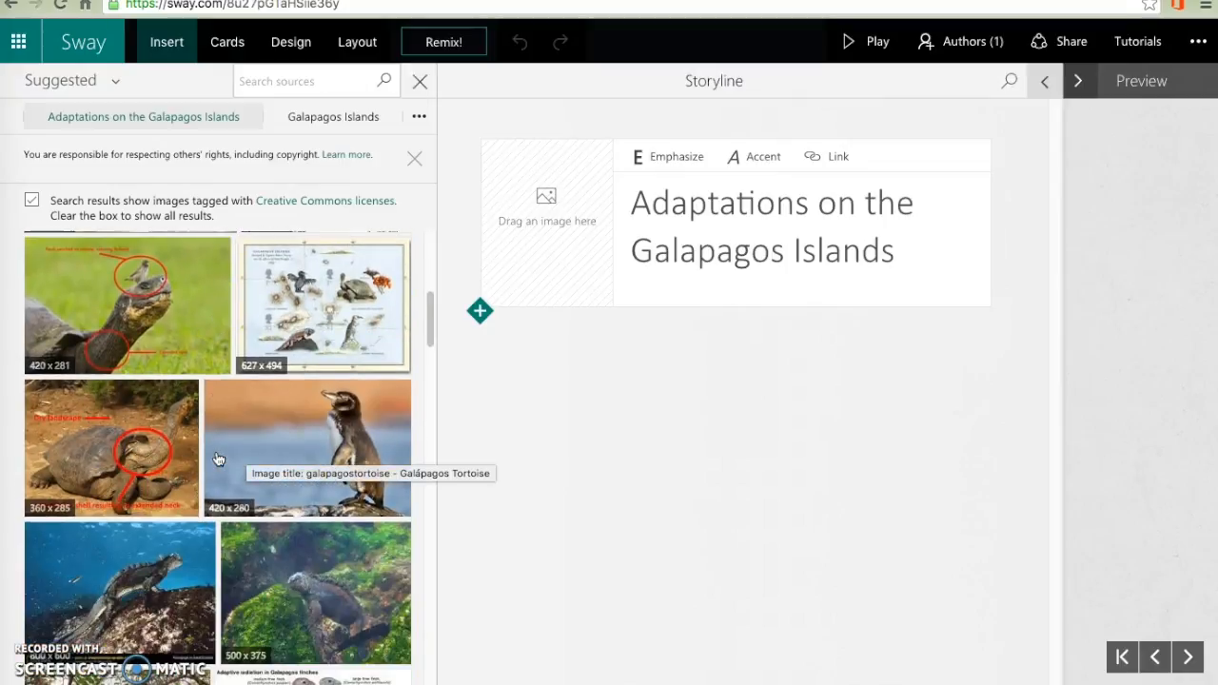
pyautogui.scroll(7, 218, 459)
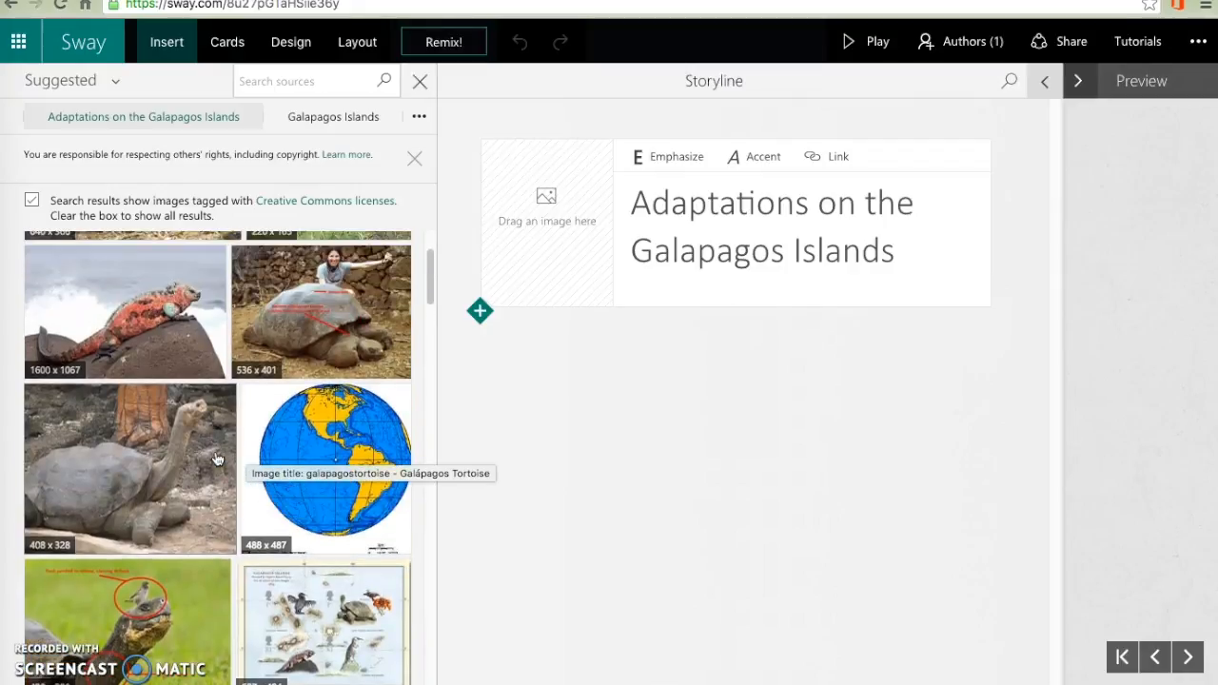
pyautogui.scroll(3, 217, 459)
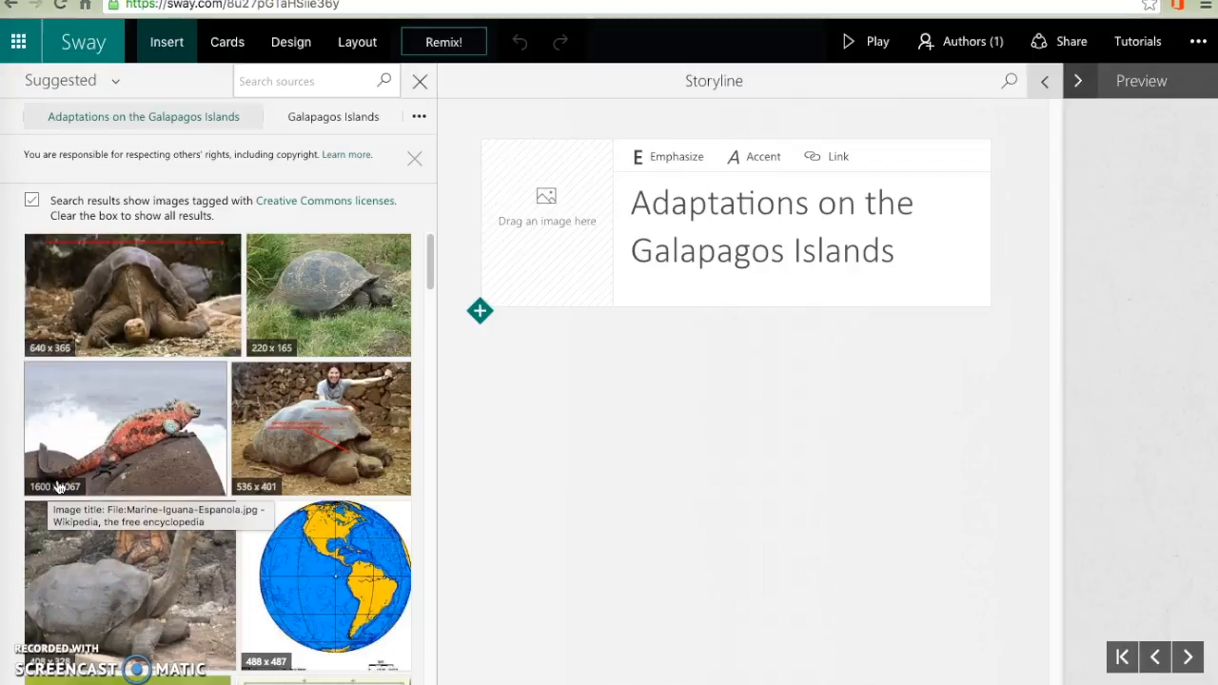
pyautogui.scroll(-3, 209, 471)
pyautogui.scroll(-2, 221, 478)
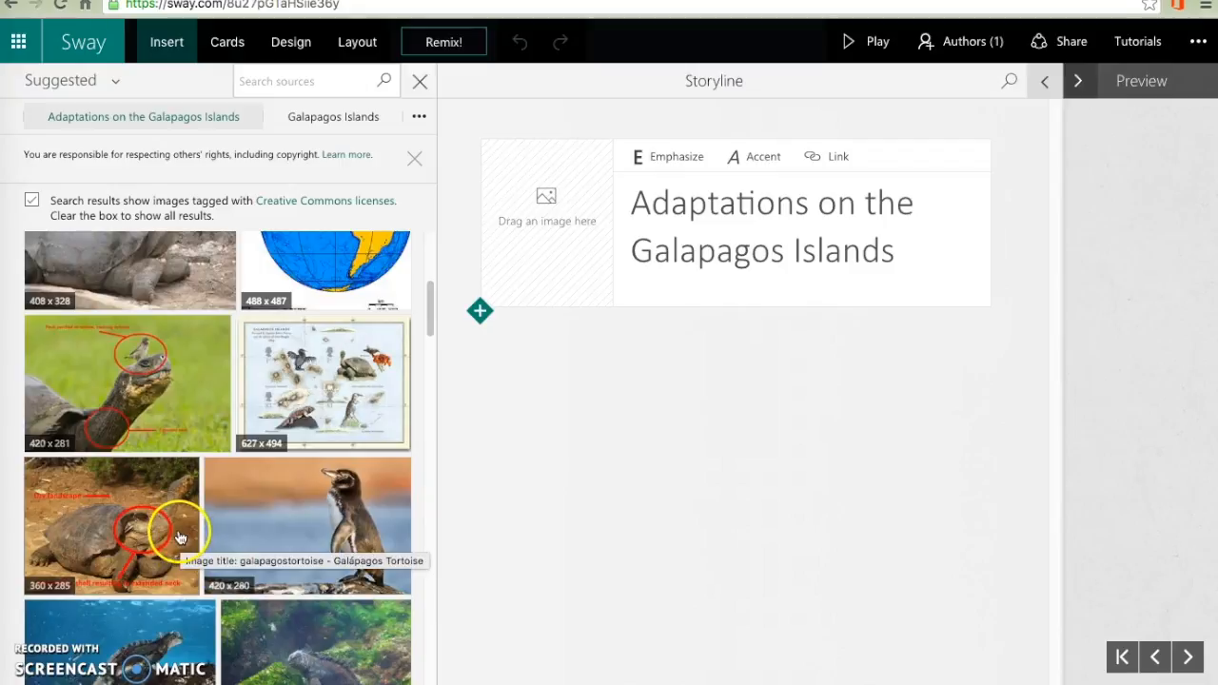
pyautogui.scroll(-2, 177, 504)
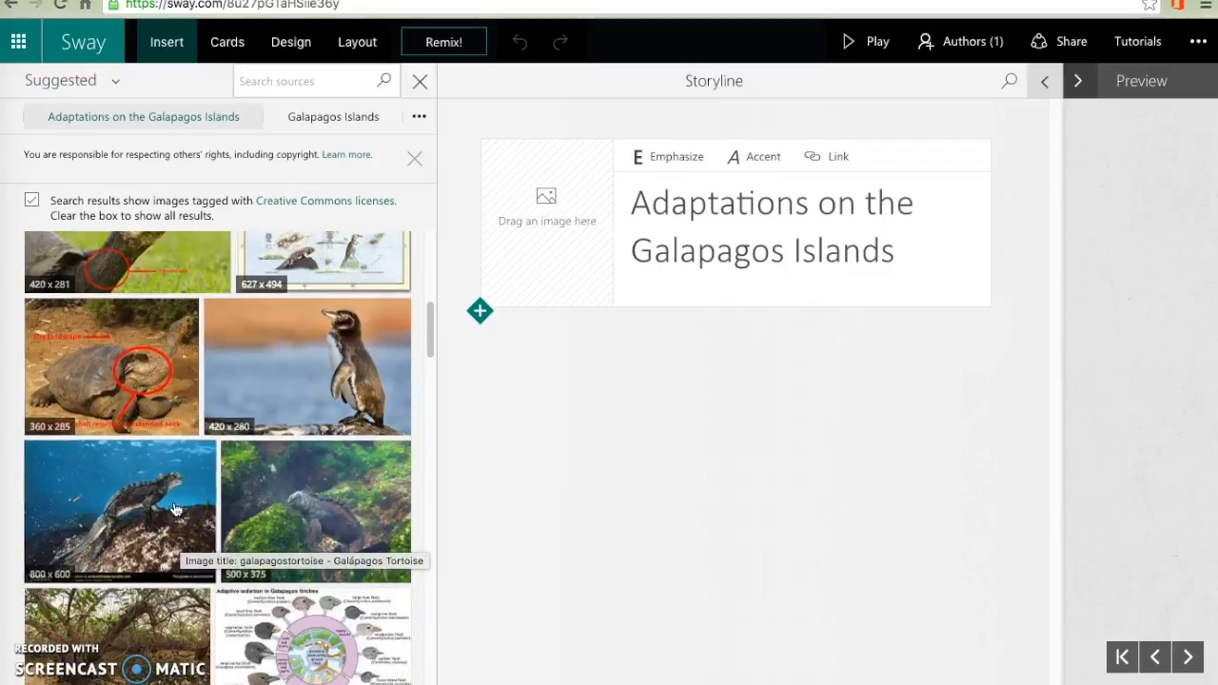
pyautogui.scroll(3, 176, 509)
pyautogui.scroll(3, 176, 509)
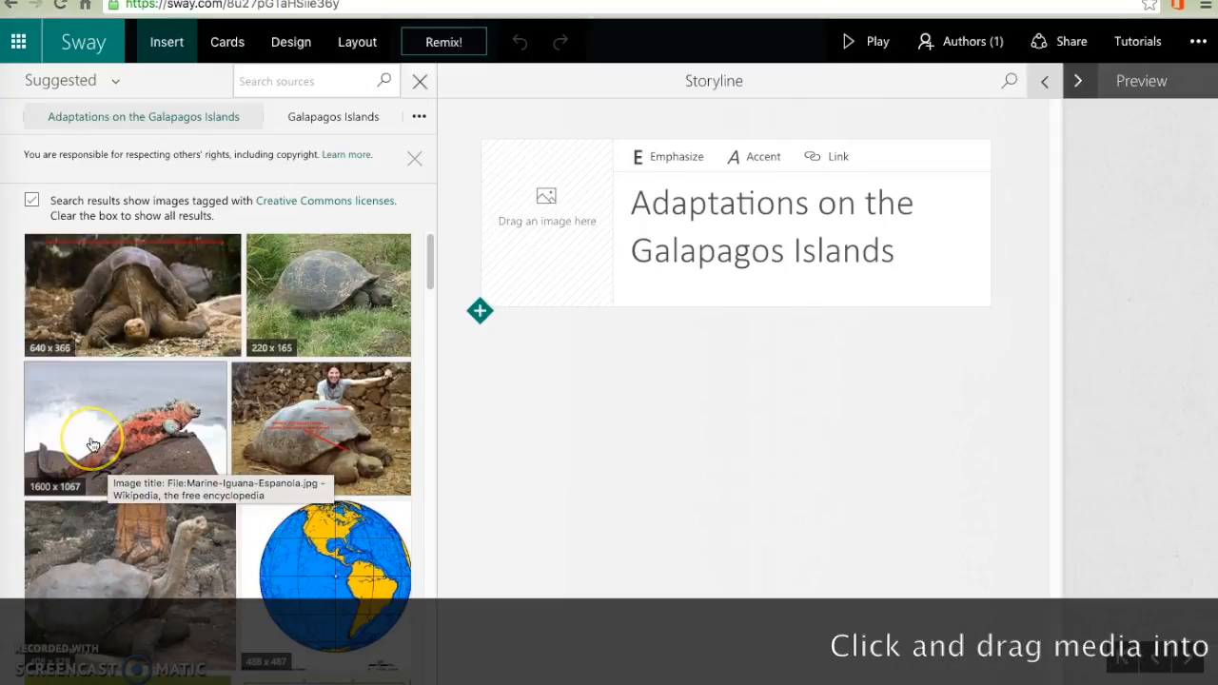
pyautogui.moveTo(92, 445); pyautogui.dragTo(532, 230)
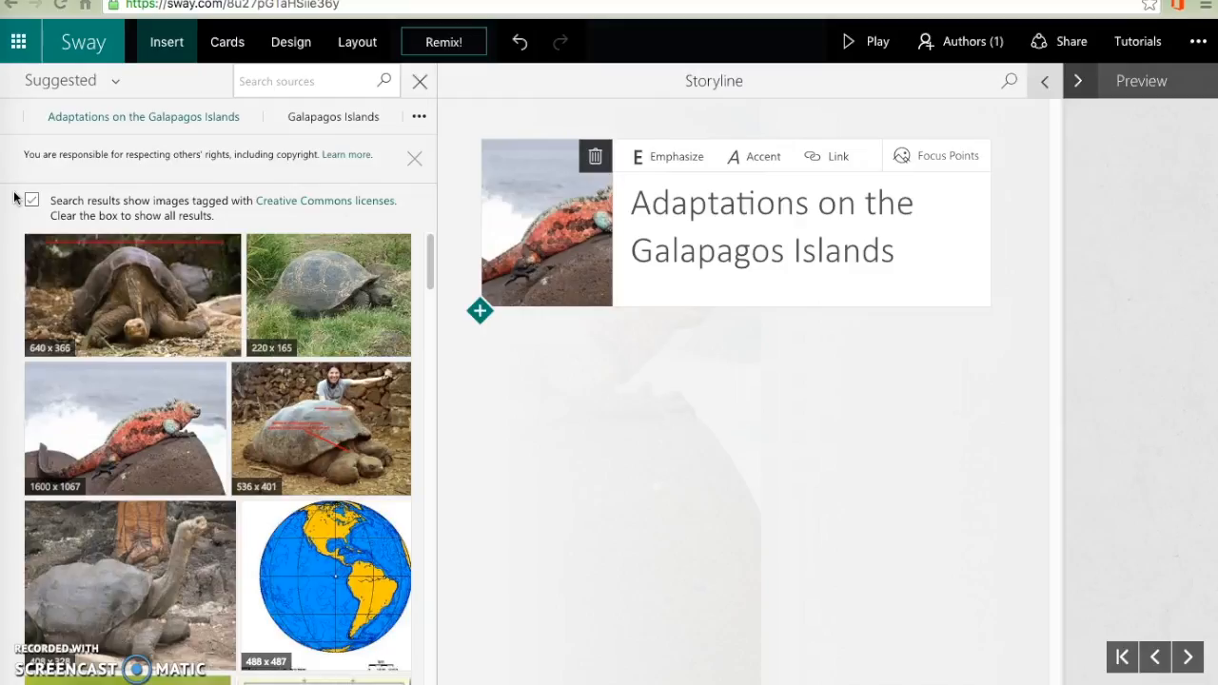
# - Add an image card below the title with the caption "The Galapagos Islands are off the coast of Ecuador in the Pacific Ocean."
pyautogui.click(475, 494)
pyautogui.click(479, 312)
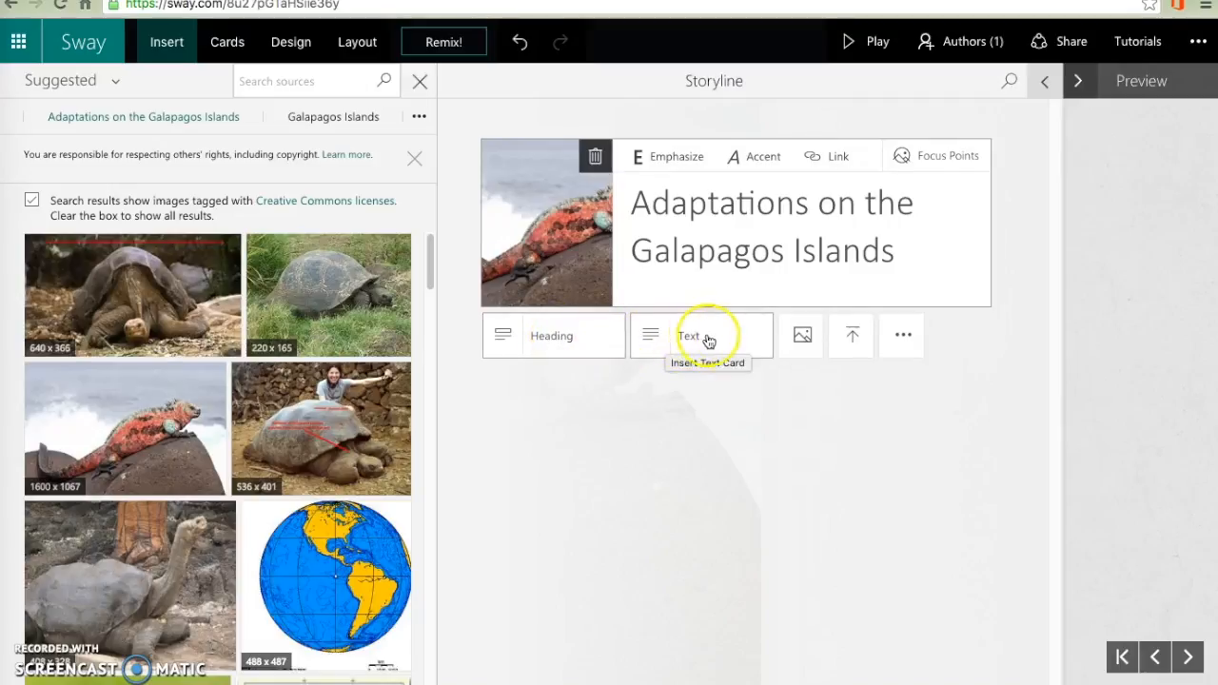
pyautogui.click(802, 337)
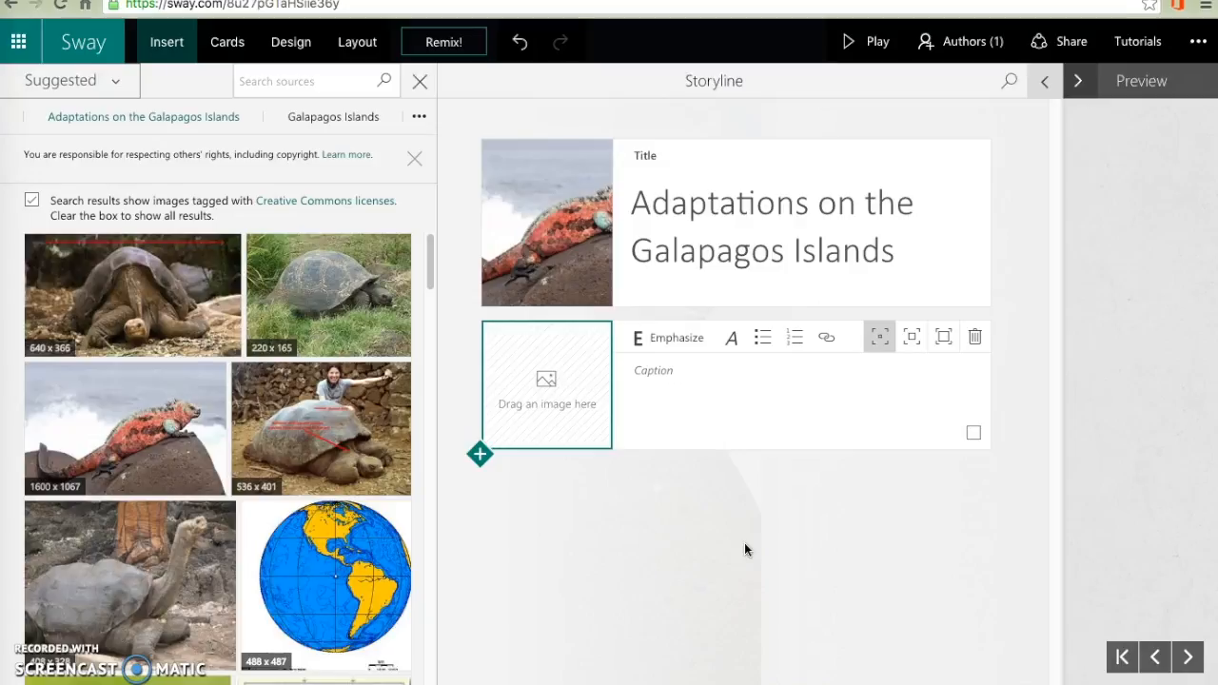
pyautogui.click(559, 385)
pyautogui.click(650, 371)
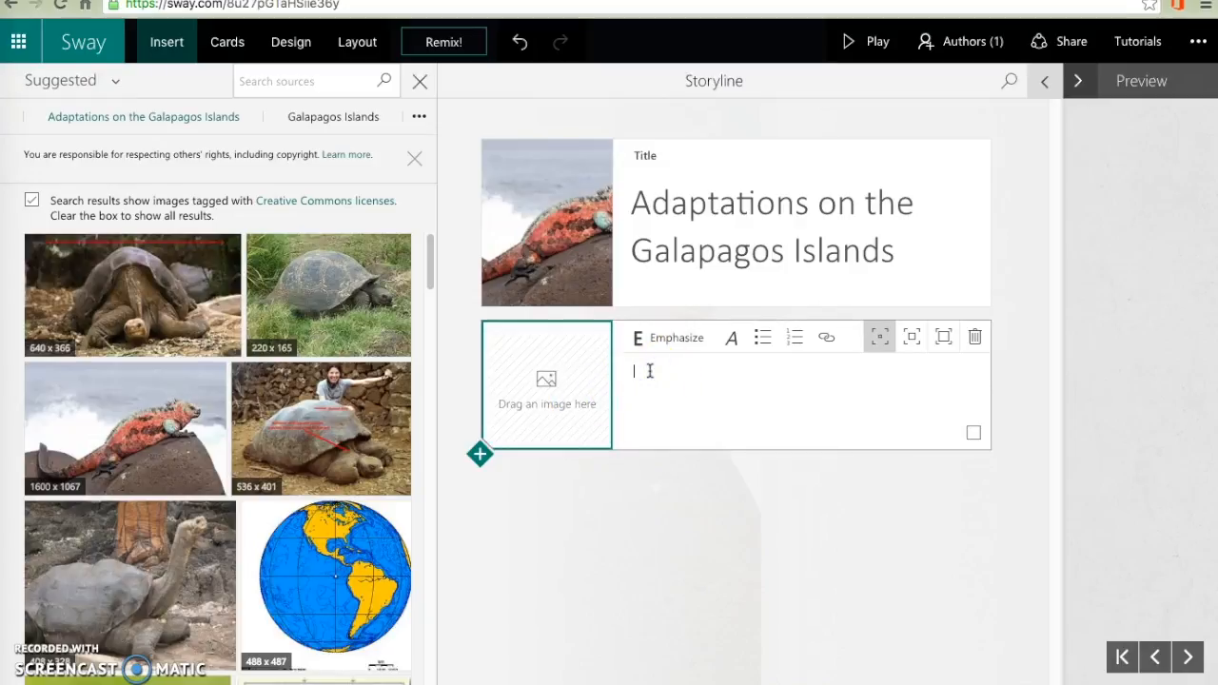
pyautogui.write('The Galapagos Islands are off the coast of Ecuador in the Pacific Ocean.')
pyautogui.click(732, 409)
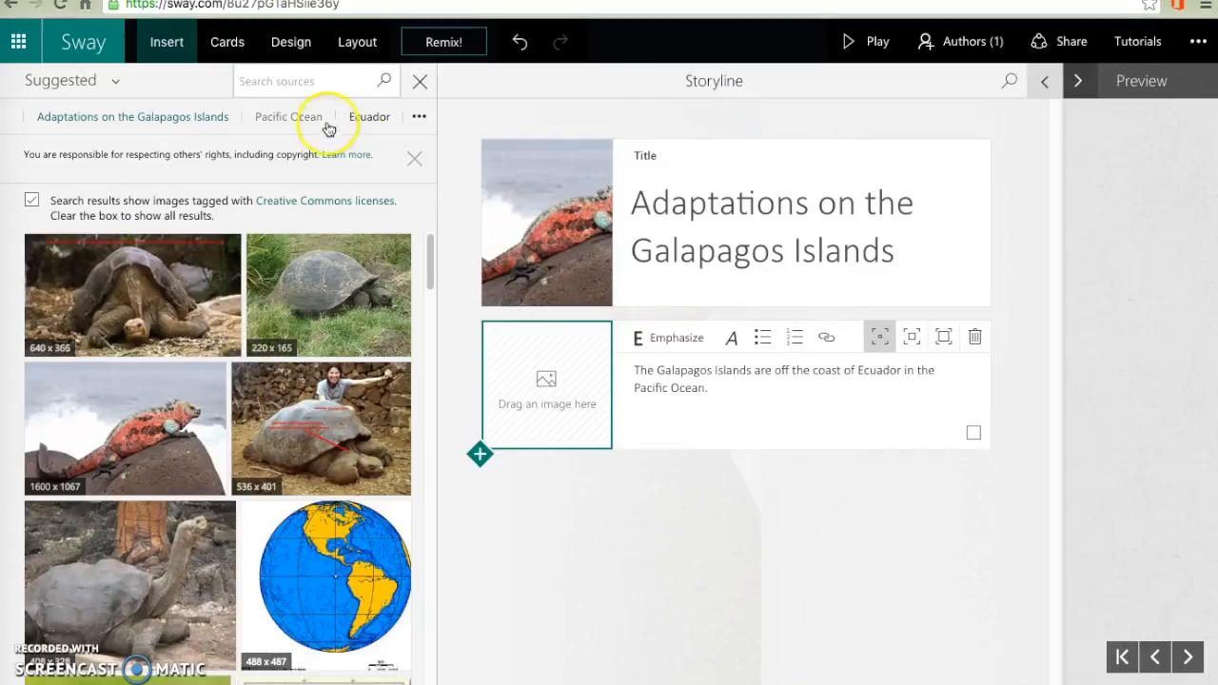
# - Search the media sources for "galapagos islands" and place the 417 x 417 South America map in the captioned image card
pyautogui.click(302, 84)
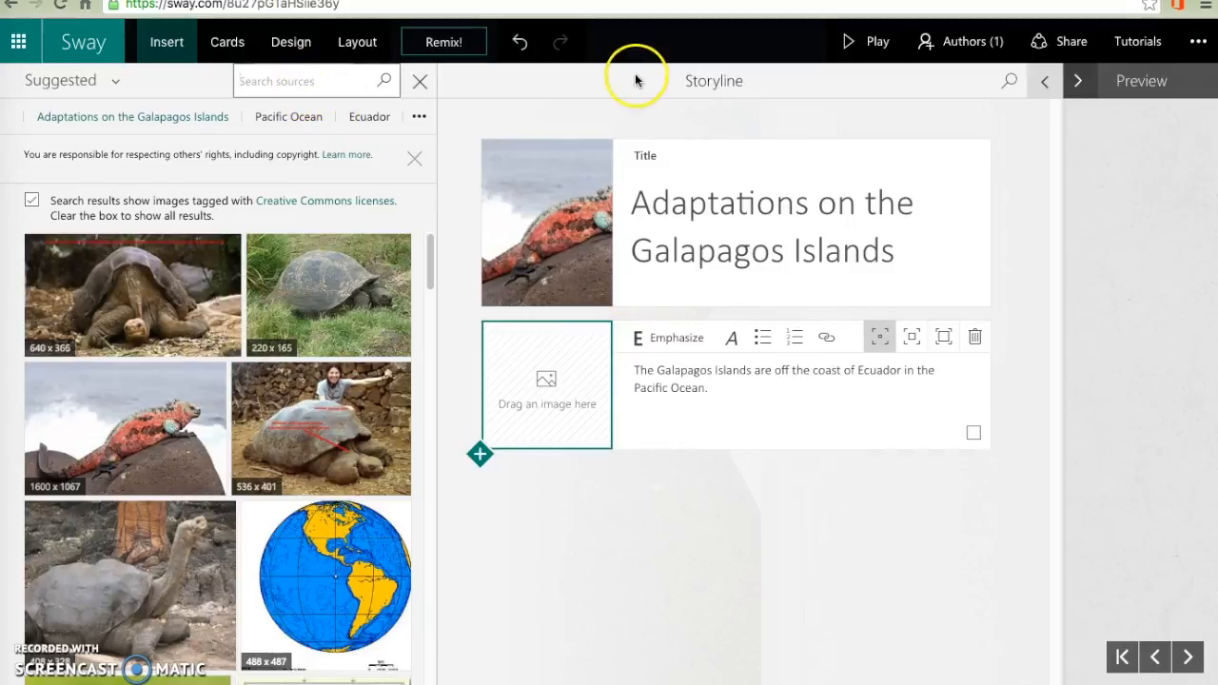
pyautogui.write('galapagos islands')
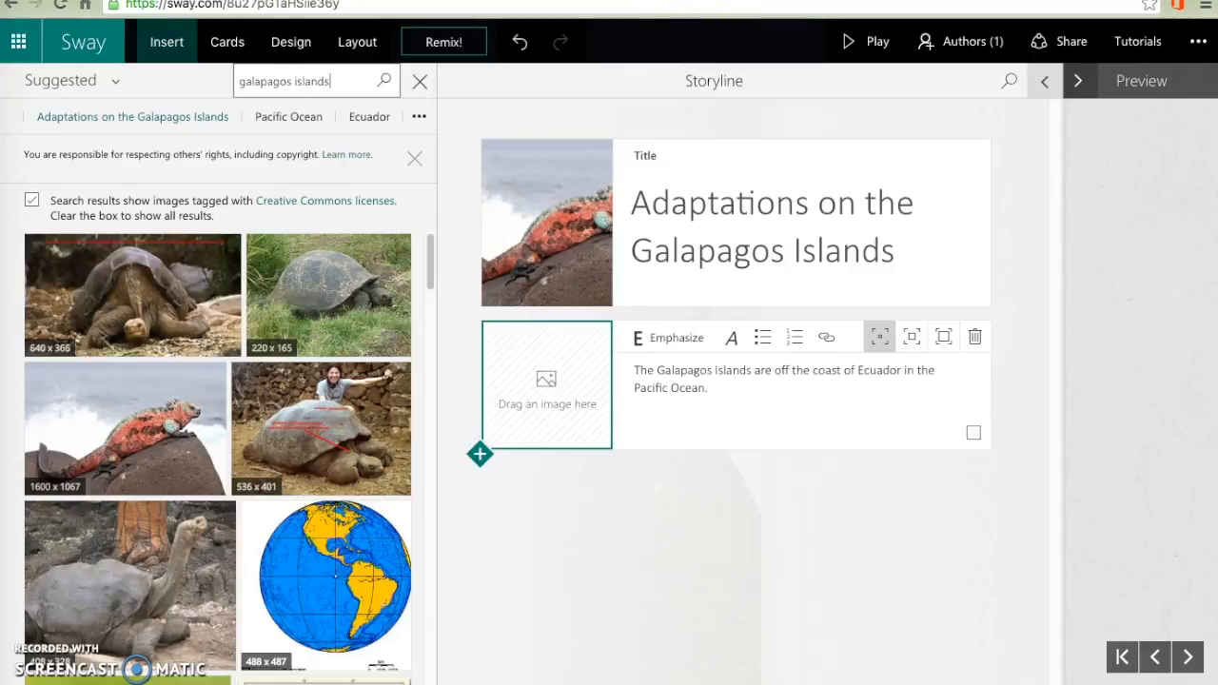
pyautogui.press('Return')
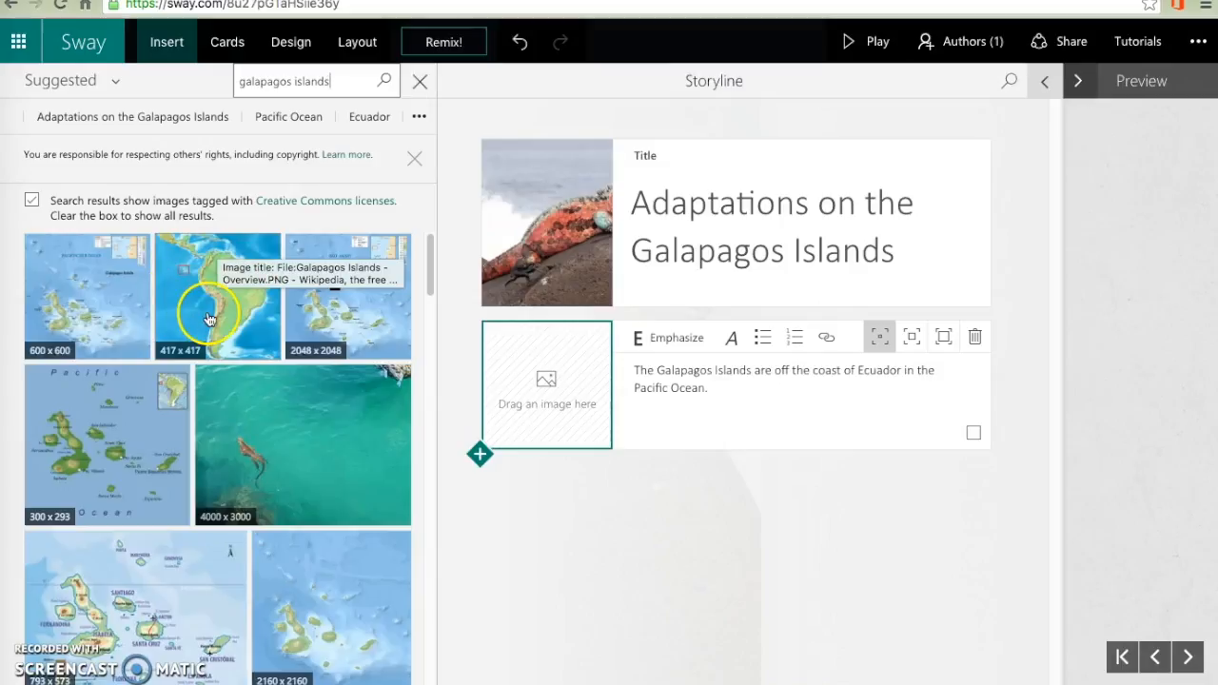
pyautogui.scroll(-3, 215, 322)
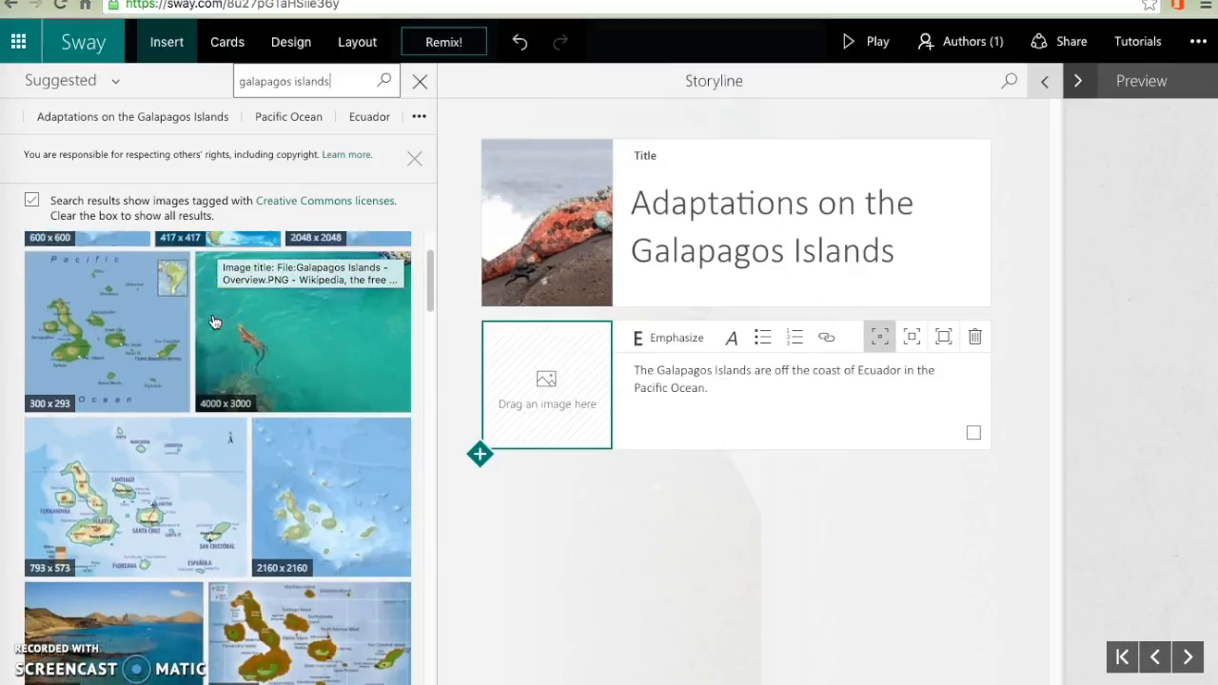
pyautogui.scroll(-2, 215, 321)
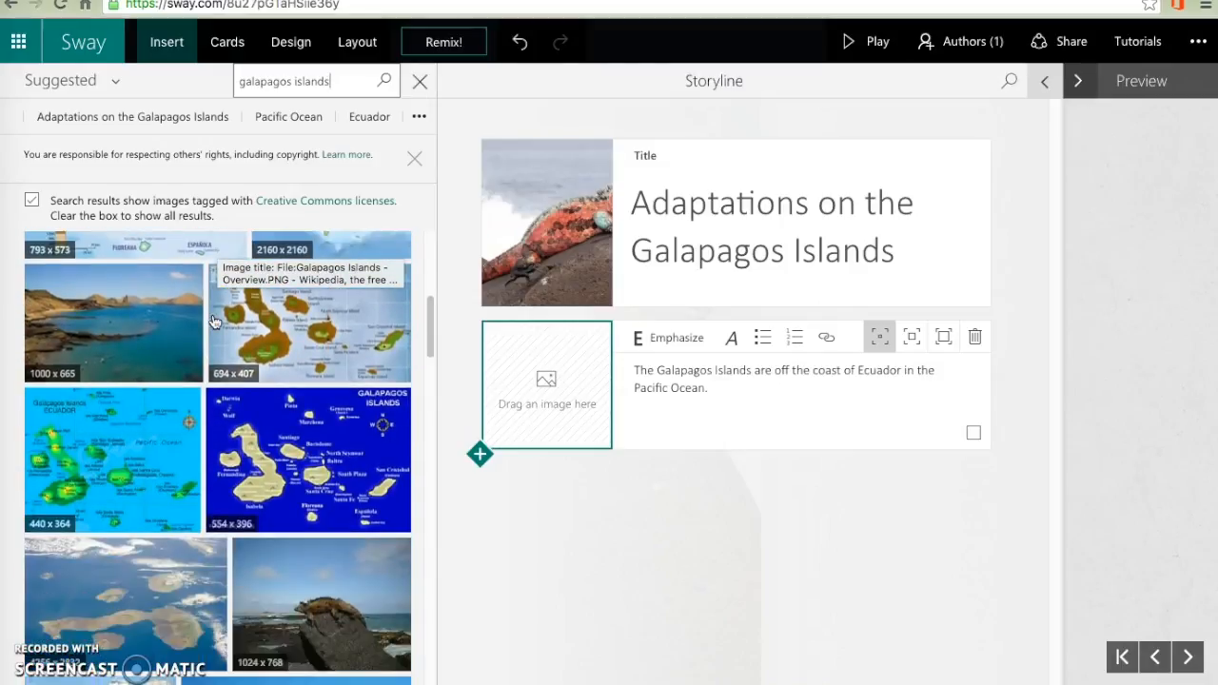
pyautogui.scroll(4, 215, 322)
pyautogui.scroll(1, 215, 321)
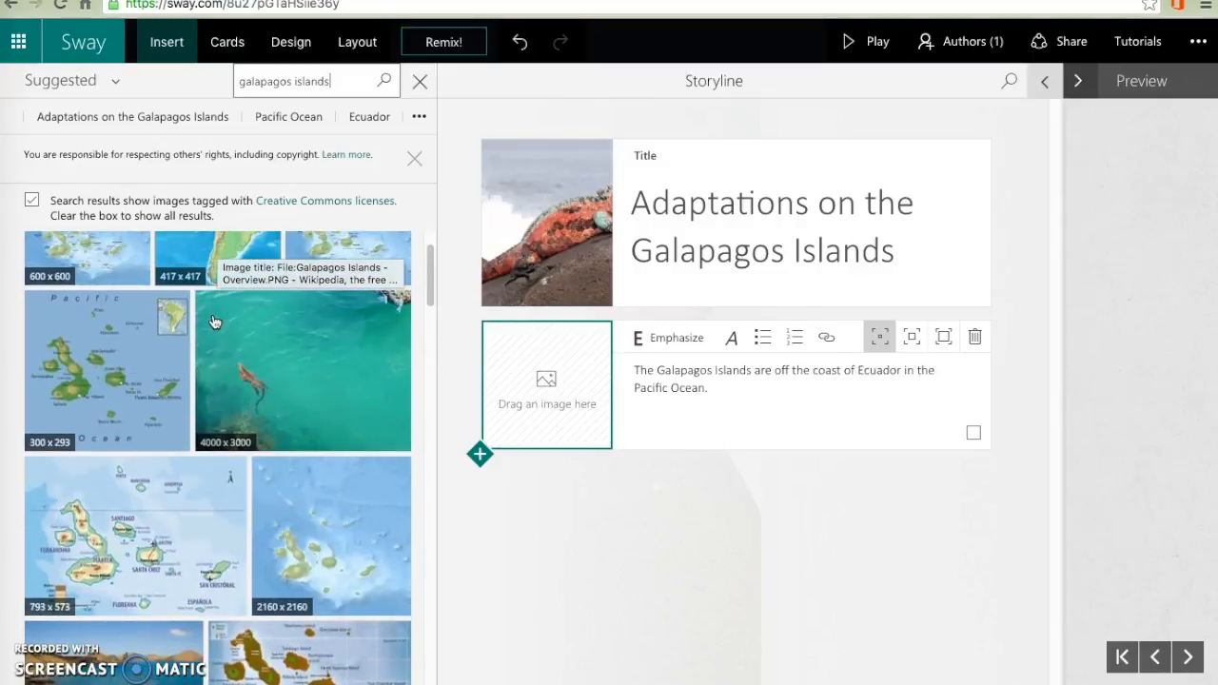
pyautogui.scroll(1, 215, 322)
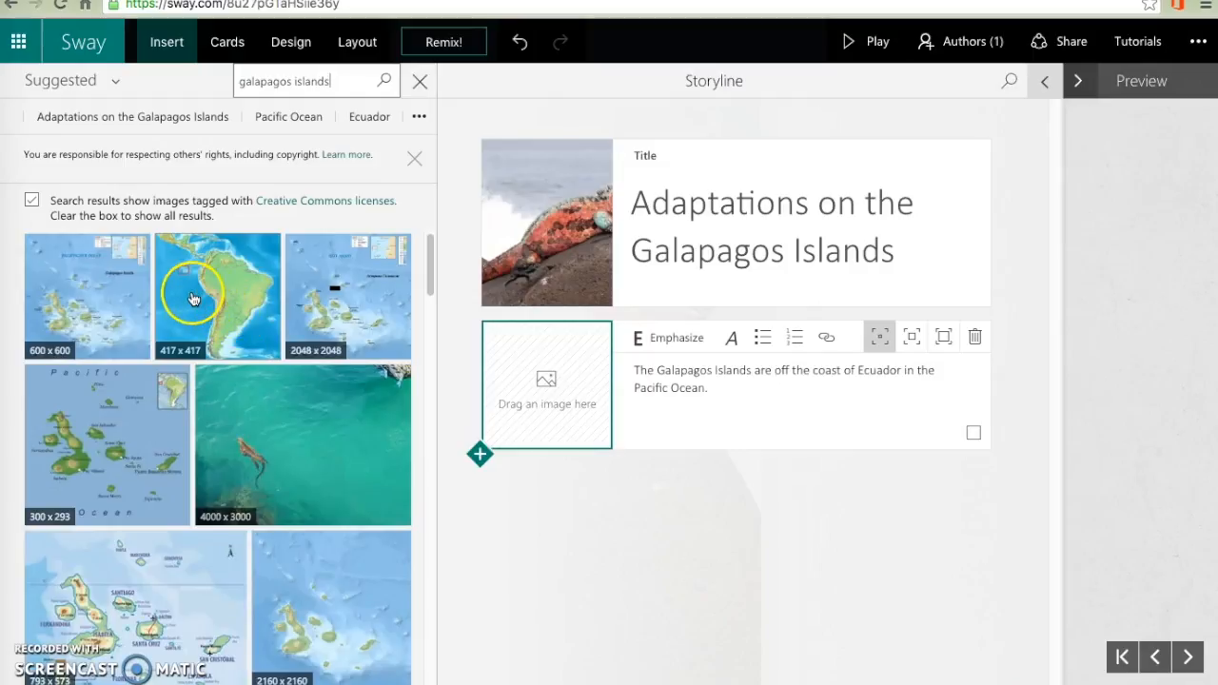
pyautogui.moveTo(182, 307); pyautogui.dragTo(512, 388)
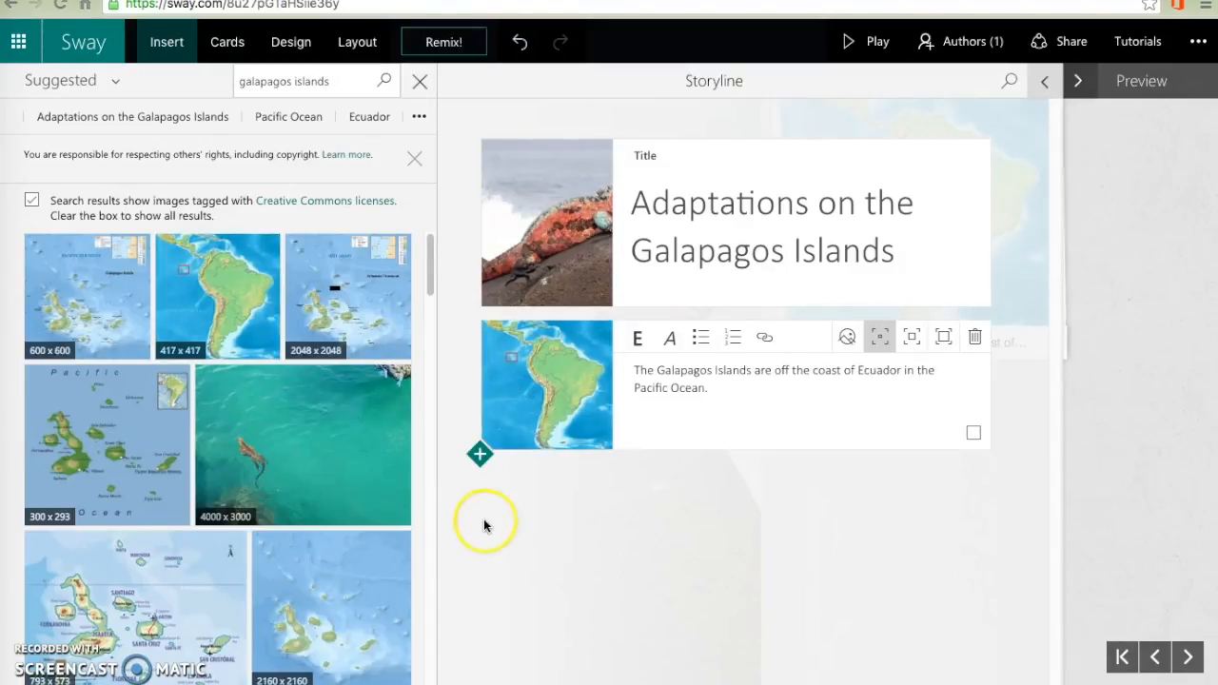
# - Add another image card below the map with the caption "Charles Darwin, a naturalist, traveled to the Galapagos to observe the natural world."
pyautogui.click(480, 457)
pyautogui.click(782, 478)
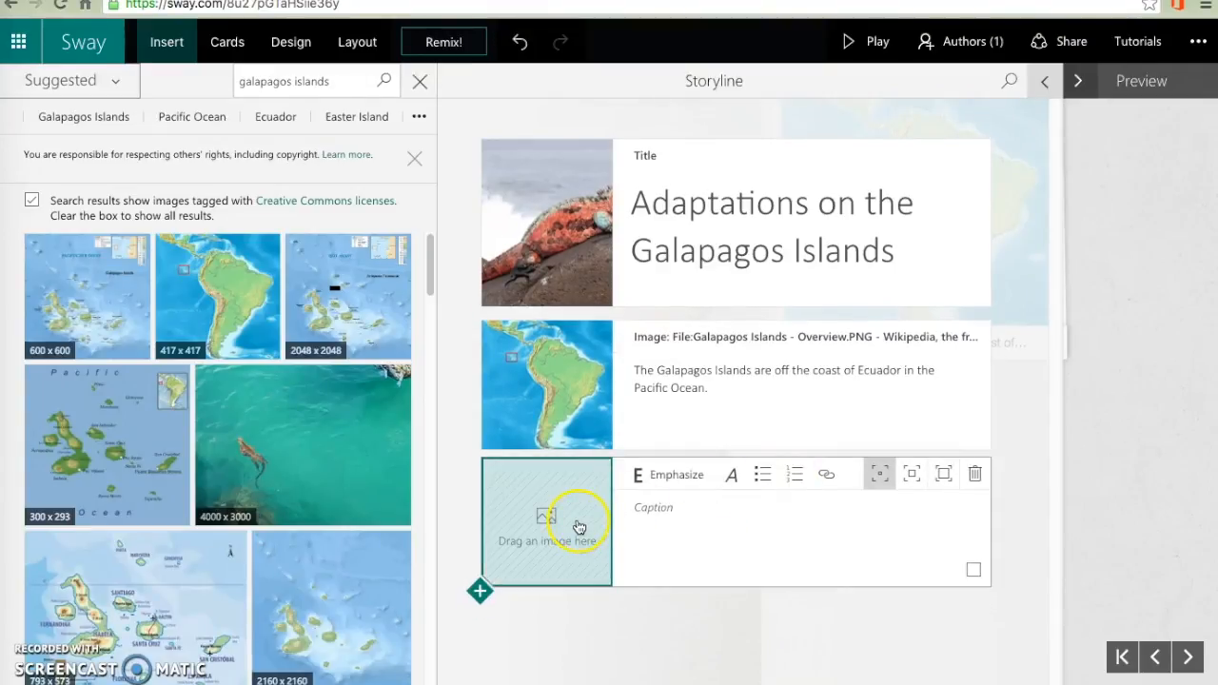
pyautogui.click(669, 515)
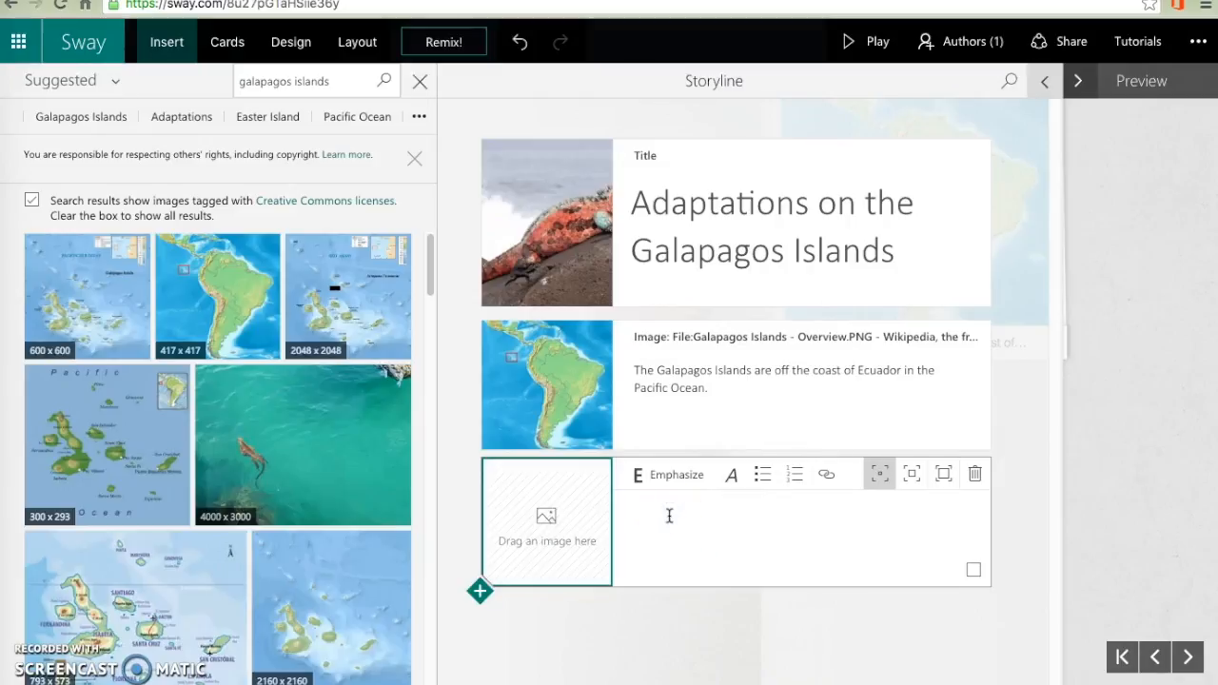
pyautogui.write('Charles Darwin, a naturalist, traveled to the Galapagos to observe the natural world.')
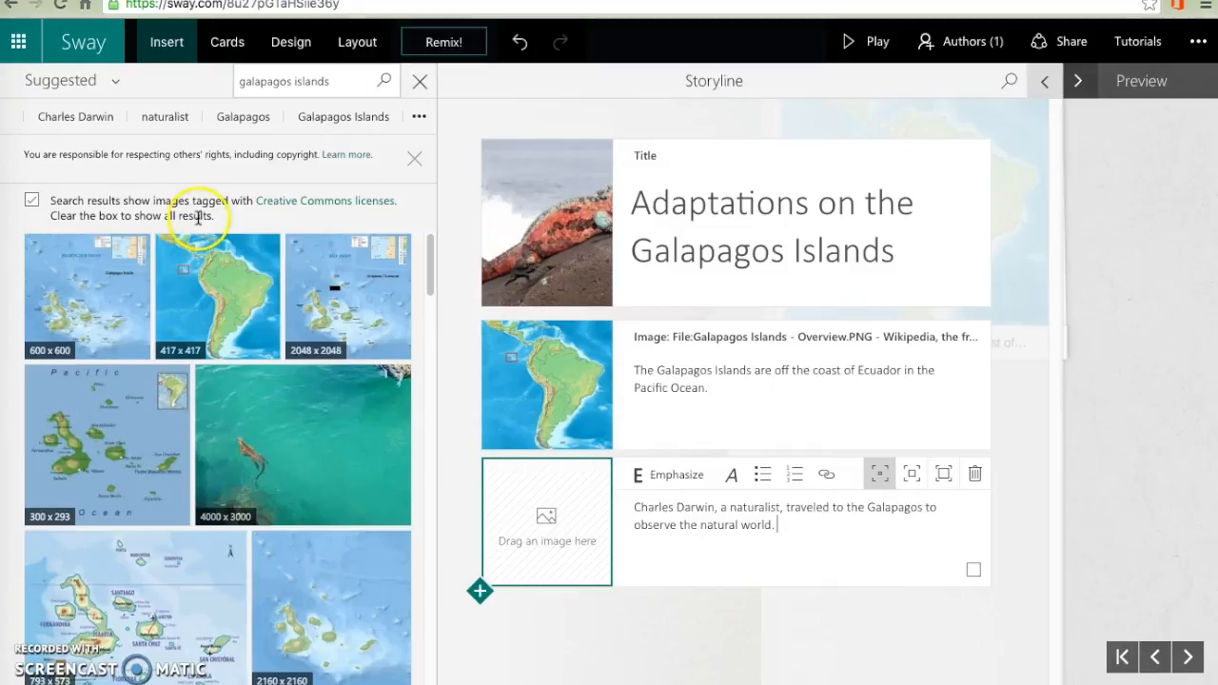
# - Search the media sources for "Darwin" and place the 3900 x 5219 seated portrait in the Charles Darwin caption's image card
pyautogui.moveTo(336, 80); pyautogui.dragTo(205, 85)
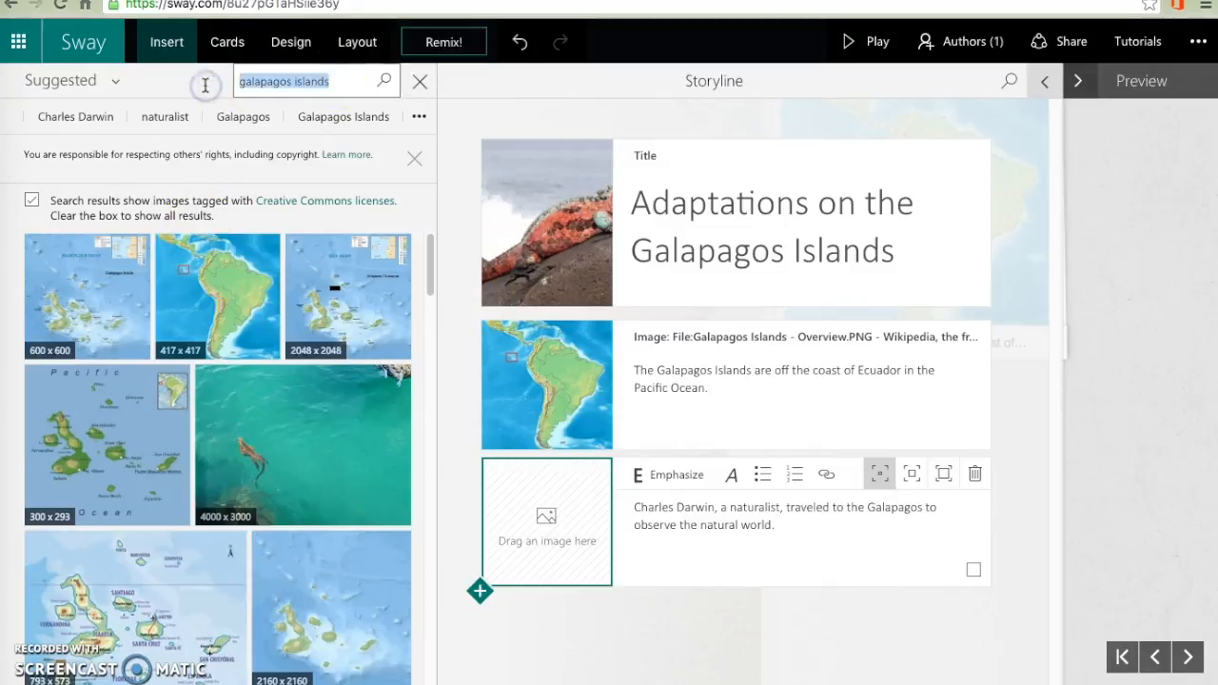
pyautogui.write('Darwin')
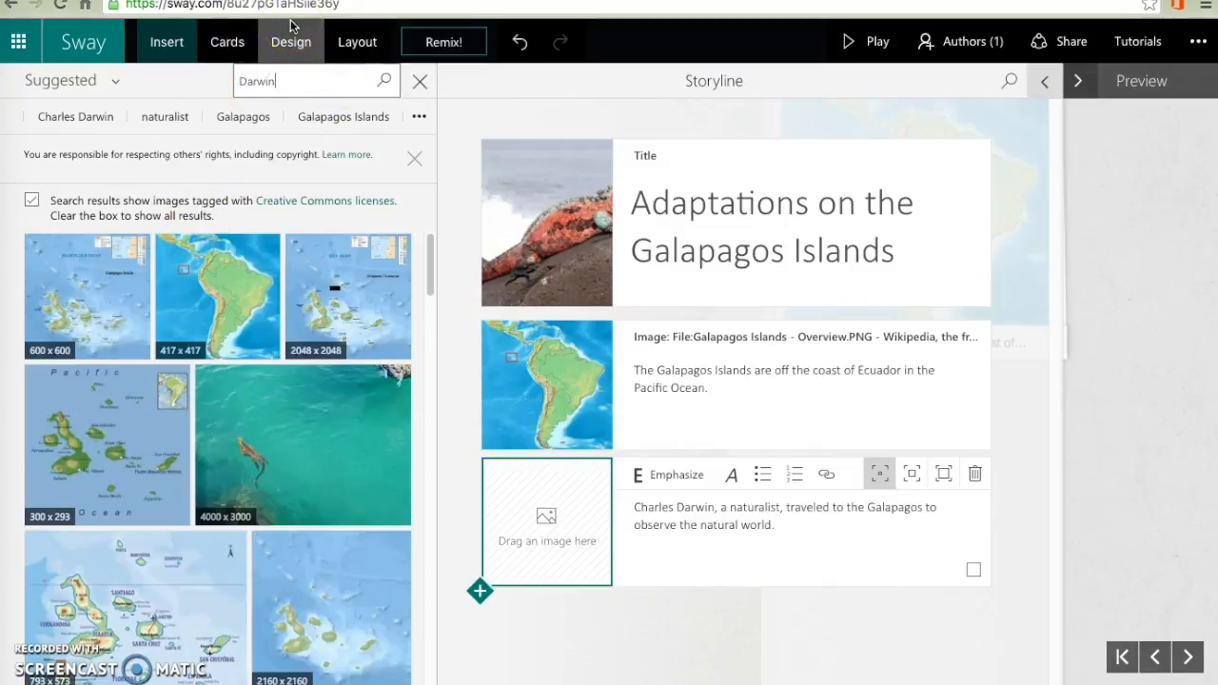
pyautogui.press('Return')
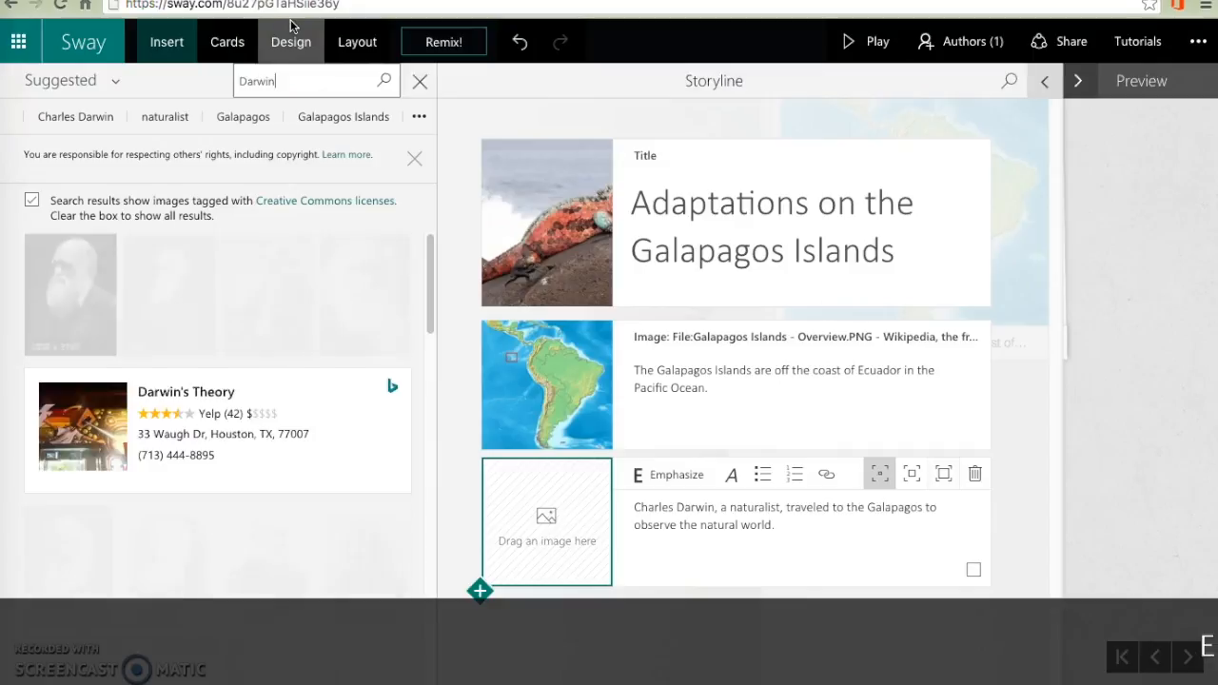
pyautogui.scroll(-1, 221, 407)
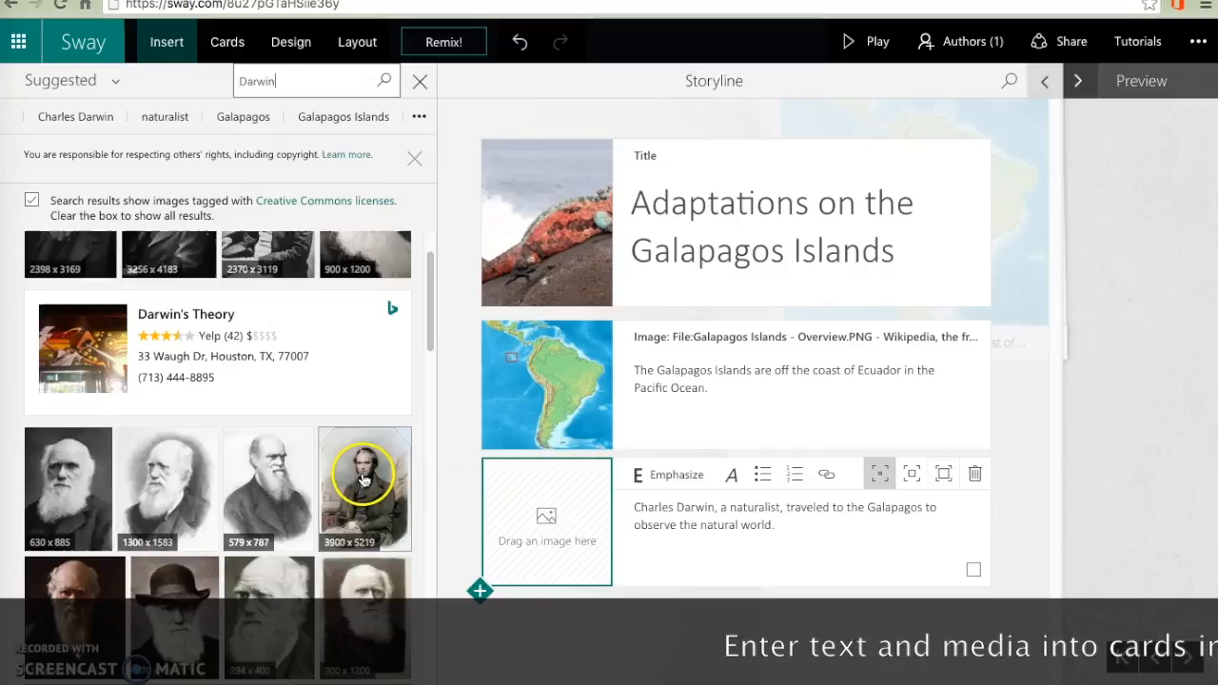
pyautogui.moveTo(352, 472); pyautogui.dragTo(523, 506)
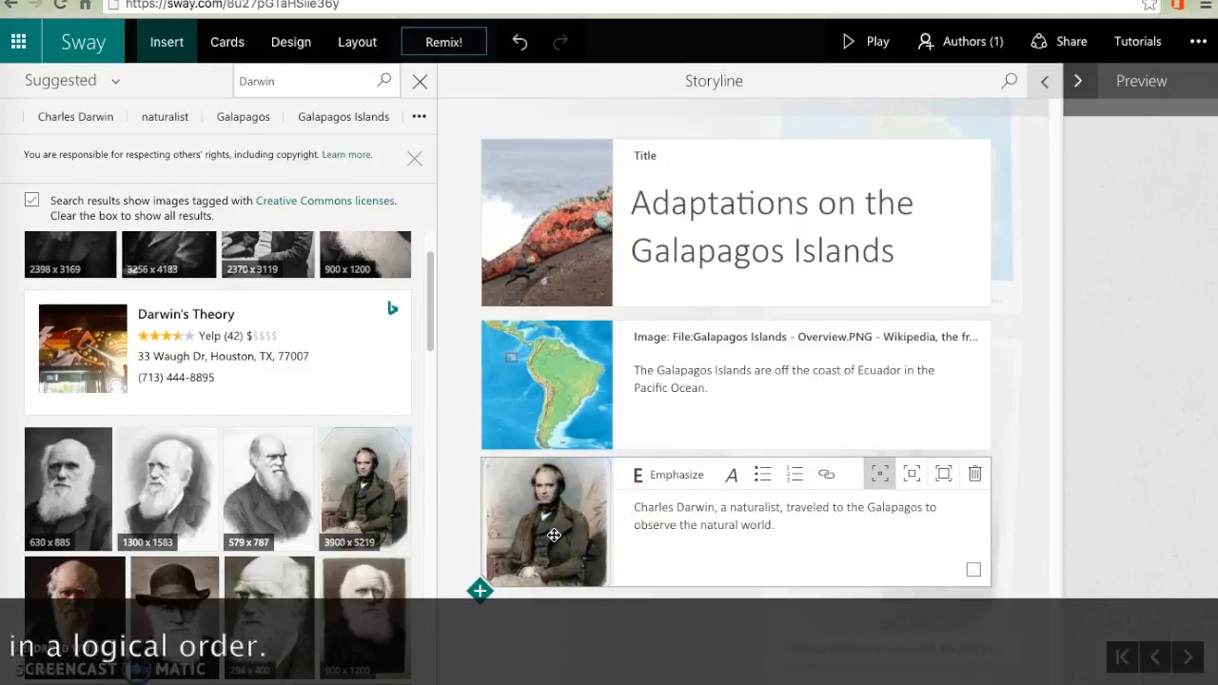
# - Add another image card below the Darwin portrait and fill it with the green 1365 x 1024 Darwin quote image
pyautogui.click(481, 591)
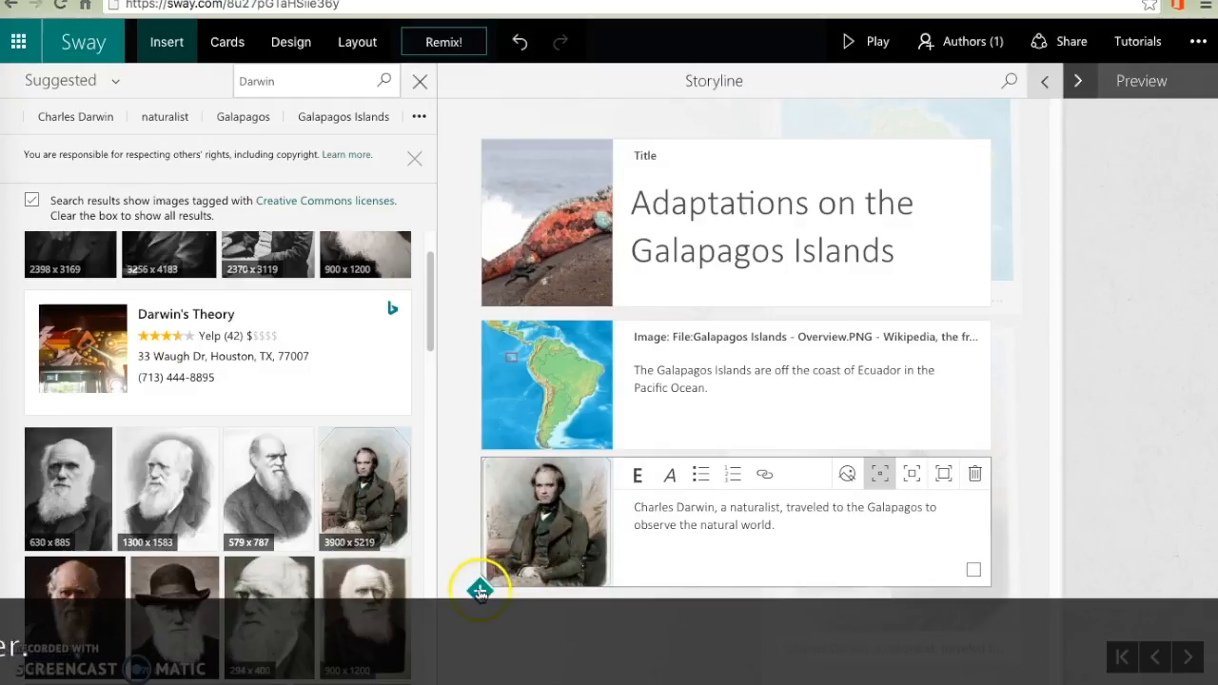
pyautogui.click(804, 618)
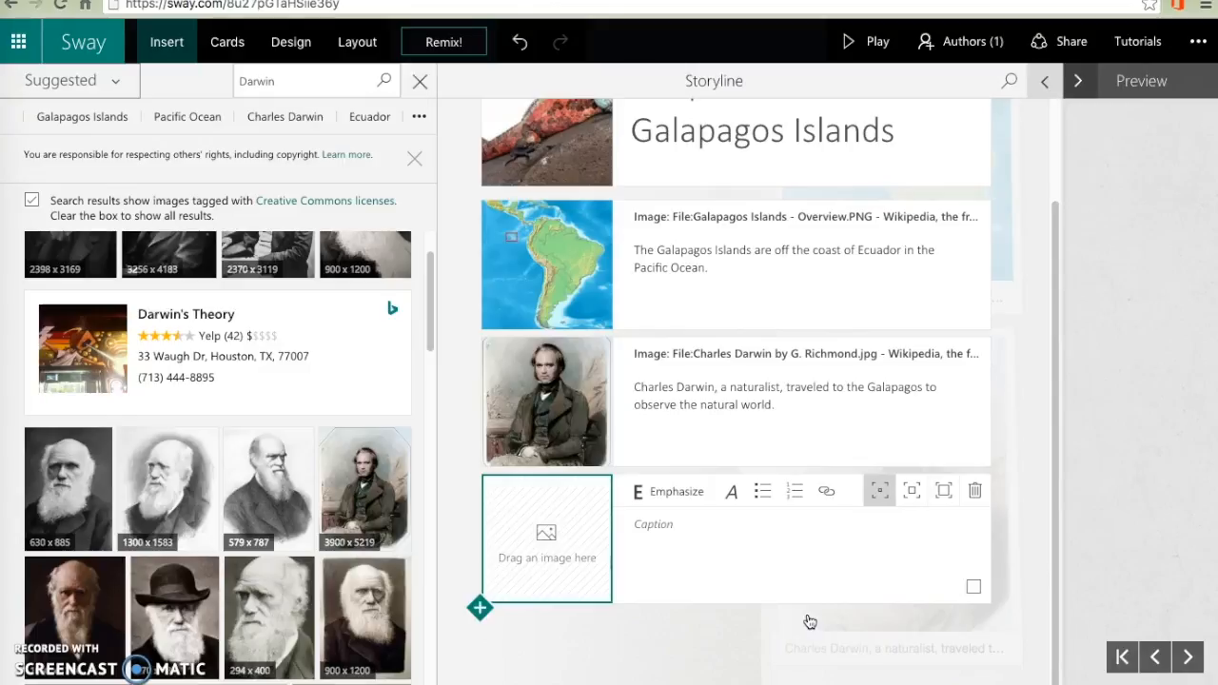
pyautogui.click(580, 569)
pyautogui.scroll(-6, 326, 584)
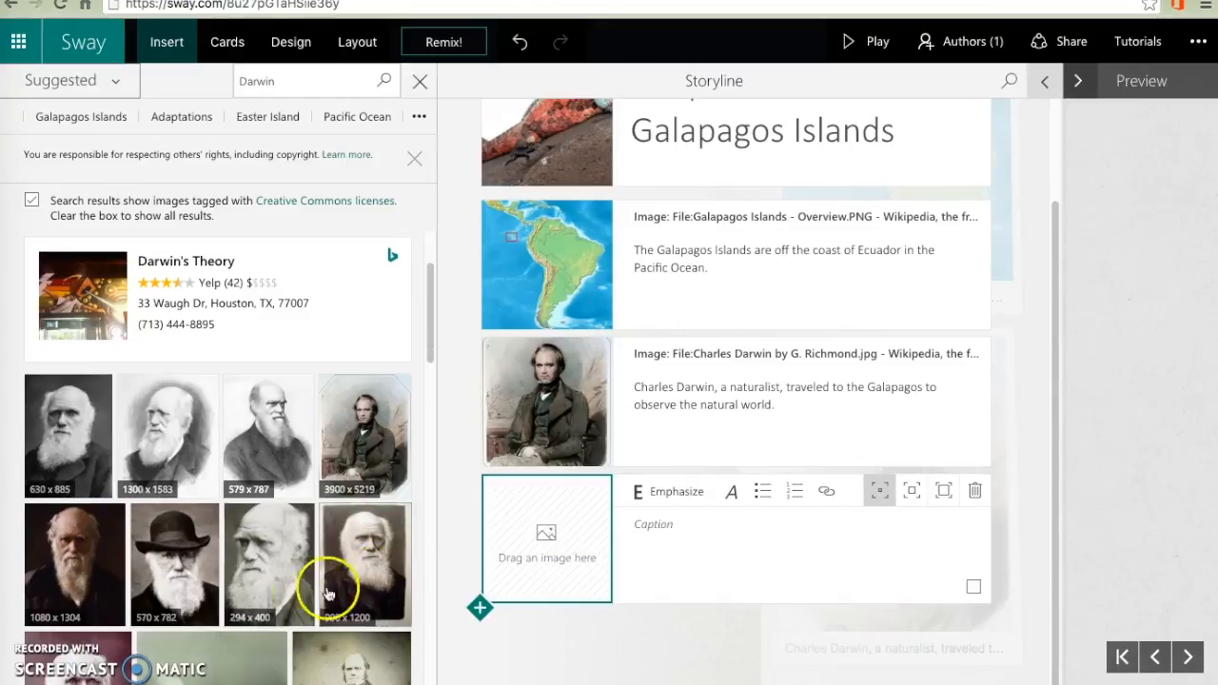
pyautogui.scroll(-8, 306, 594)
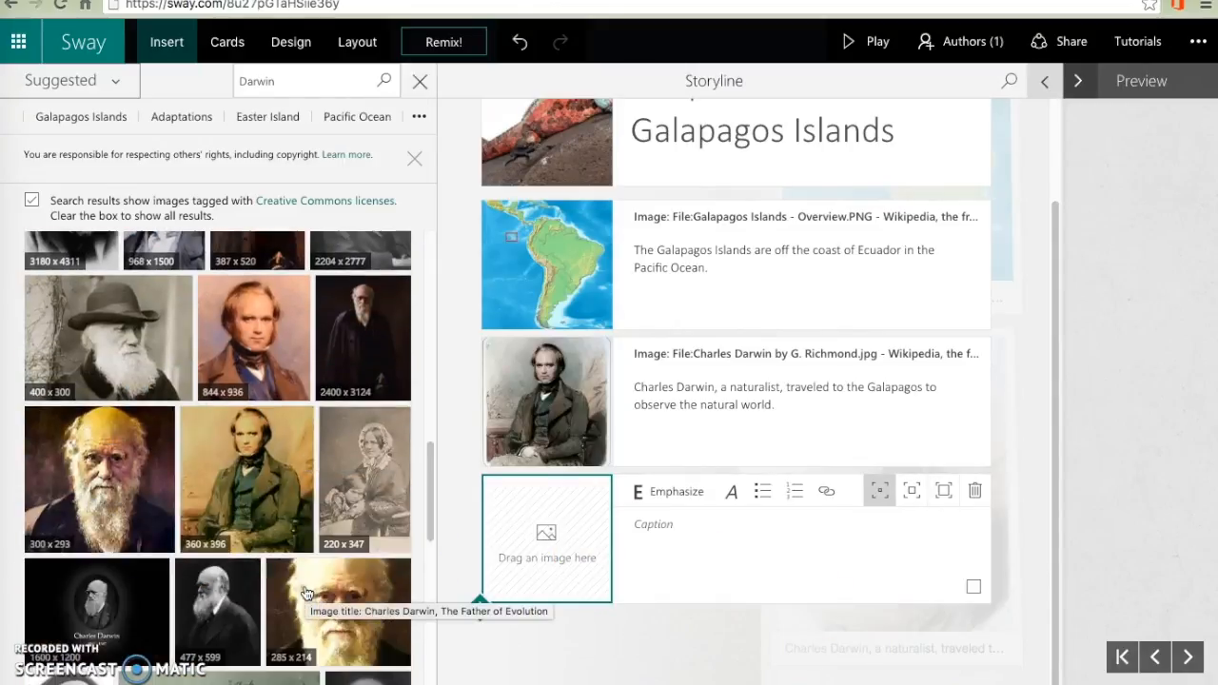
pyautogui.scroll(-5, 306, 594)
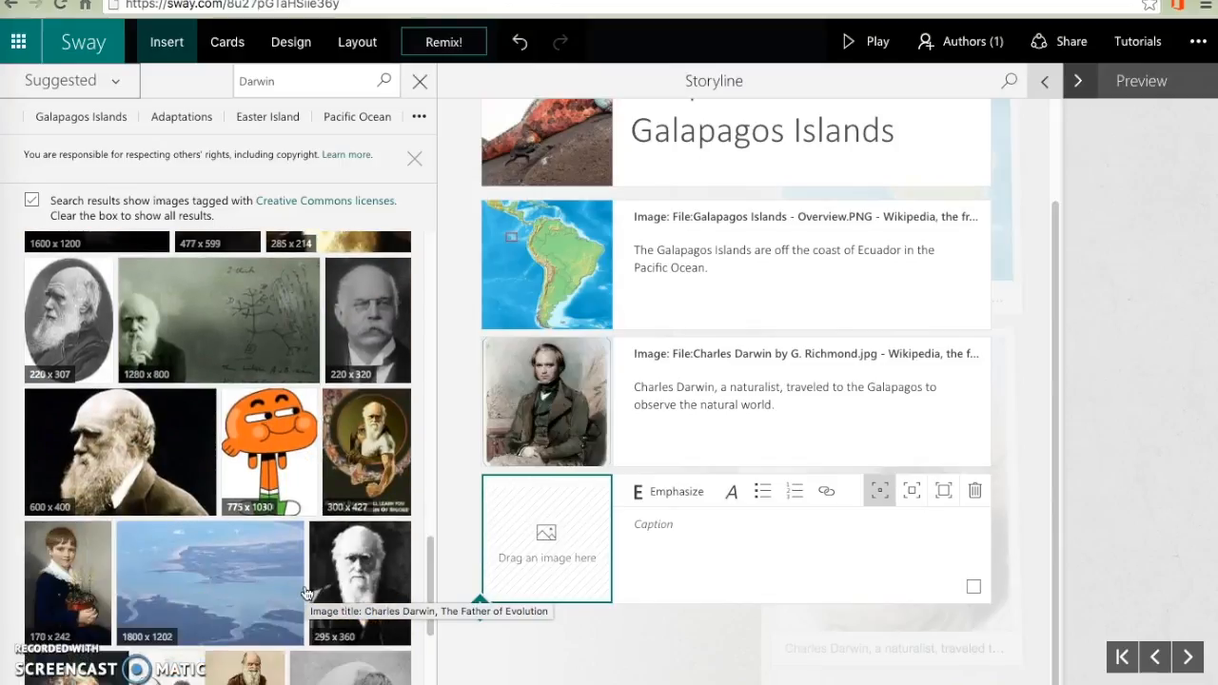
pyautogui.scroll(-6, 306, 593)
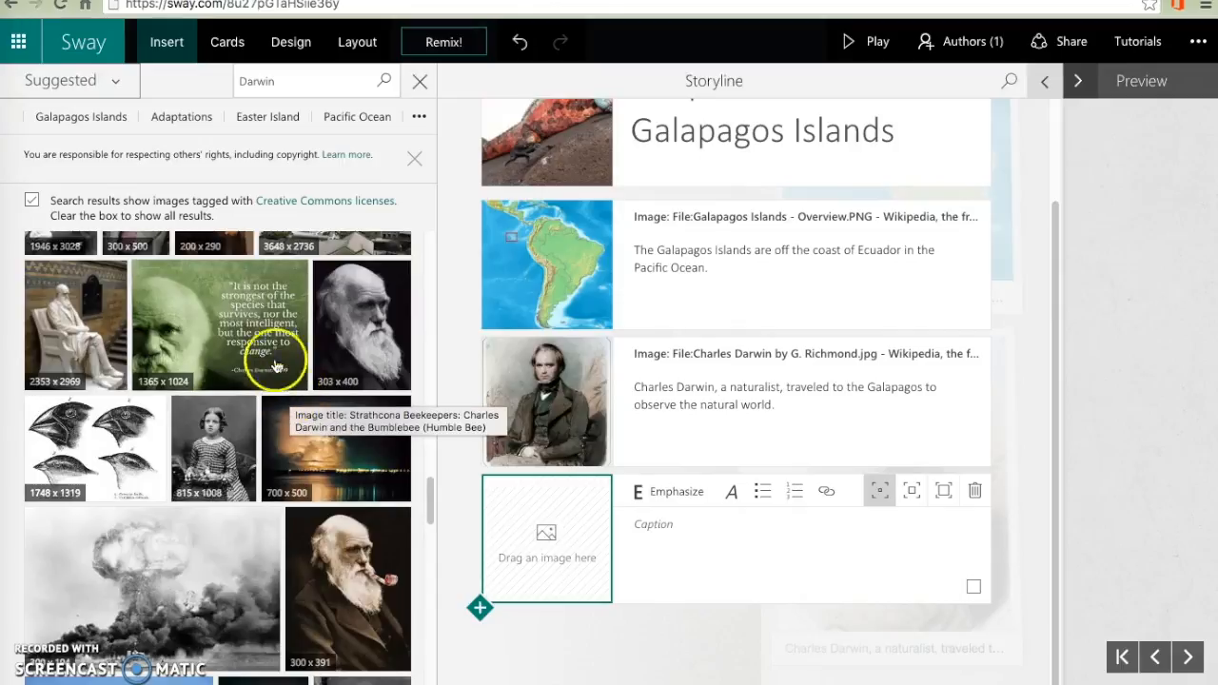
pyautogui.moveTo(215, 323); pyautogui.dragTo(546, 536)
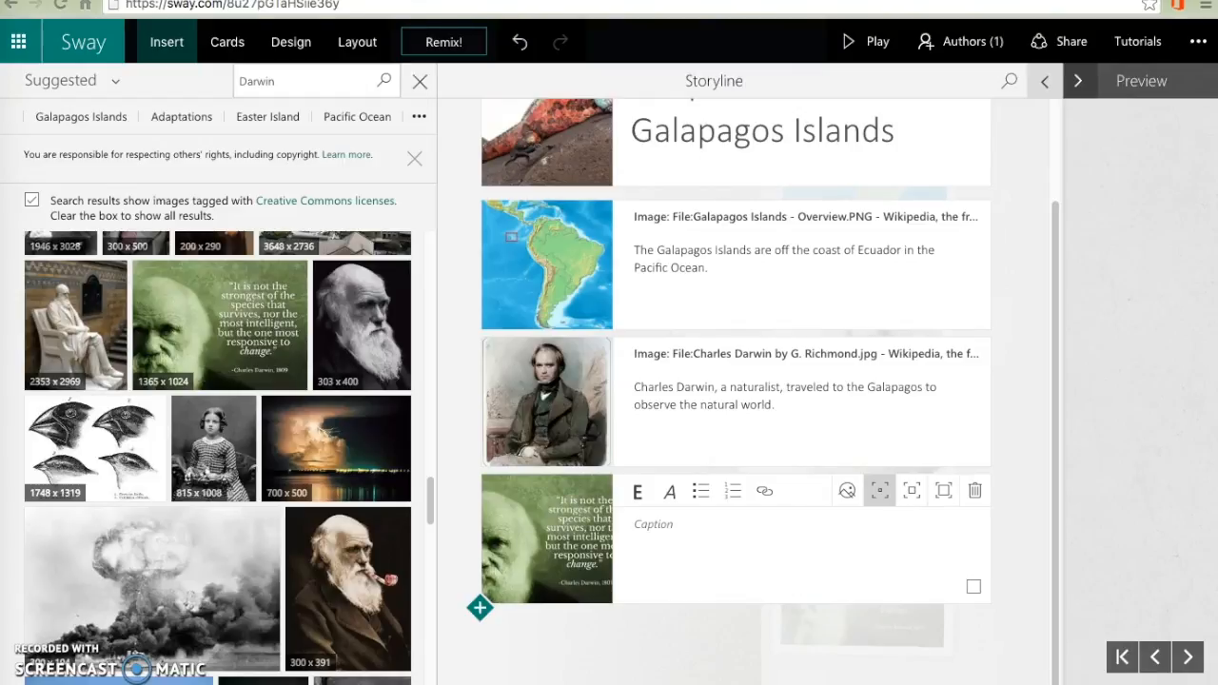
# - Caption the Darwin quote image with the paragraph beginning "After observing that the adaptations of the animals on the islands" and ending "slowly died off."
pyautogui.click(658, 523)
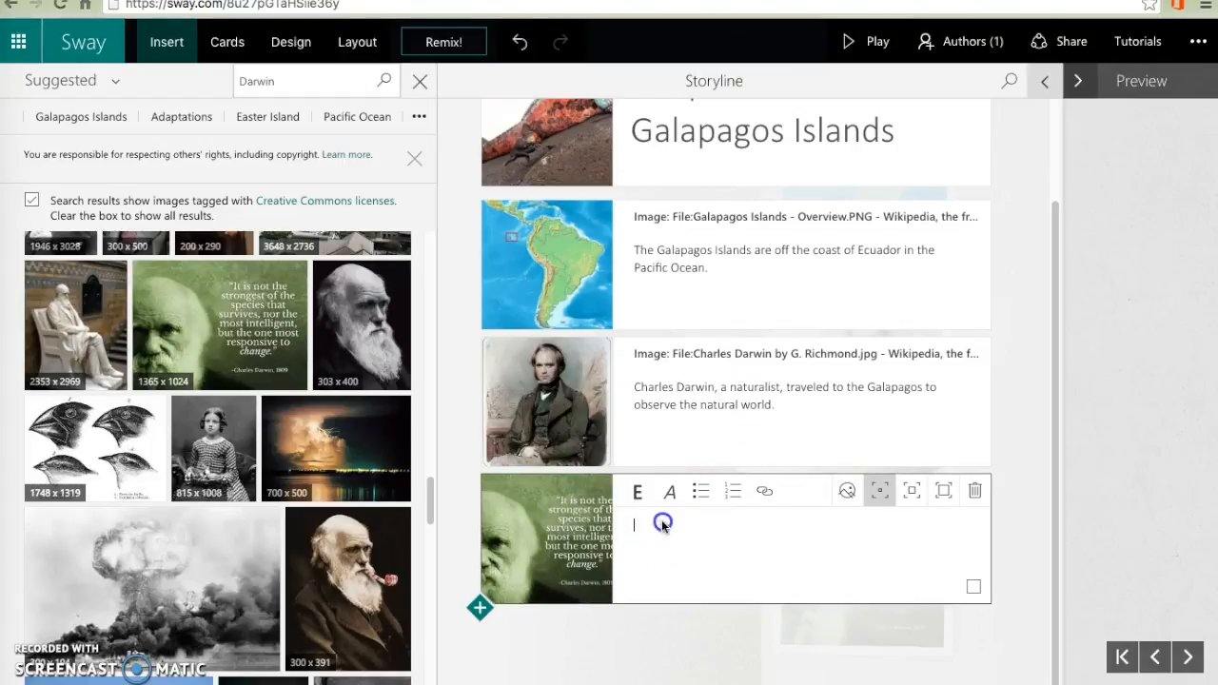
pyautogui.write('After observing that the adaptations of the animals on the islands were quite different from similar species occupying coastal South America, he concluded that the animals on the islands adapted to their environment to survive and the organisms that did not adapt slowly died off')
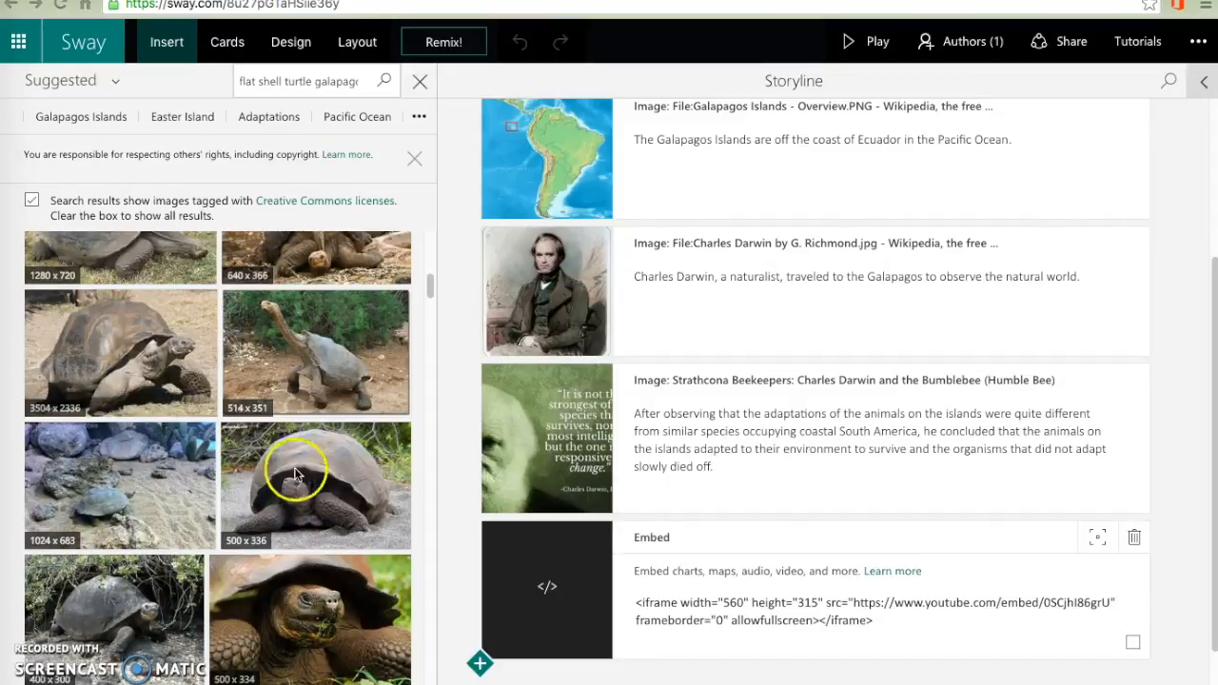
# - Add the 514 x 351 long-necked tortoise and the 3504 x 2336 giant tortoise images together below the embed card
pyautogui.click(312, 356)
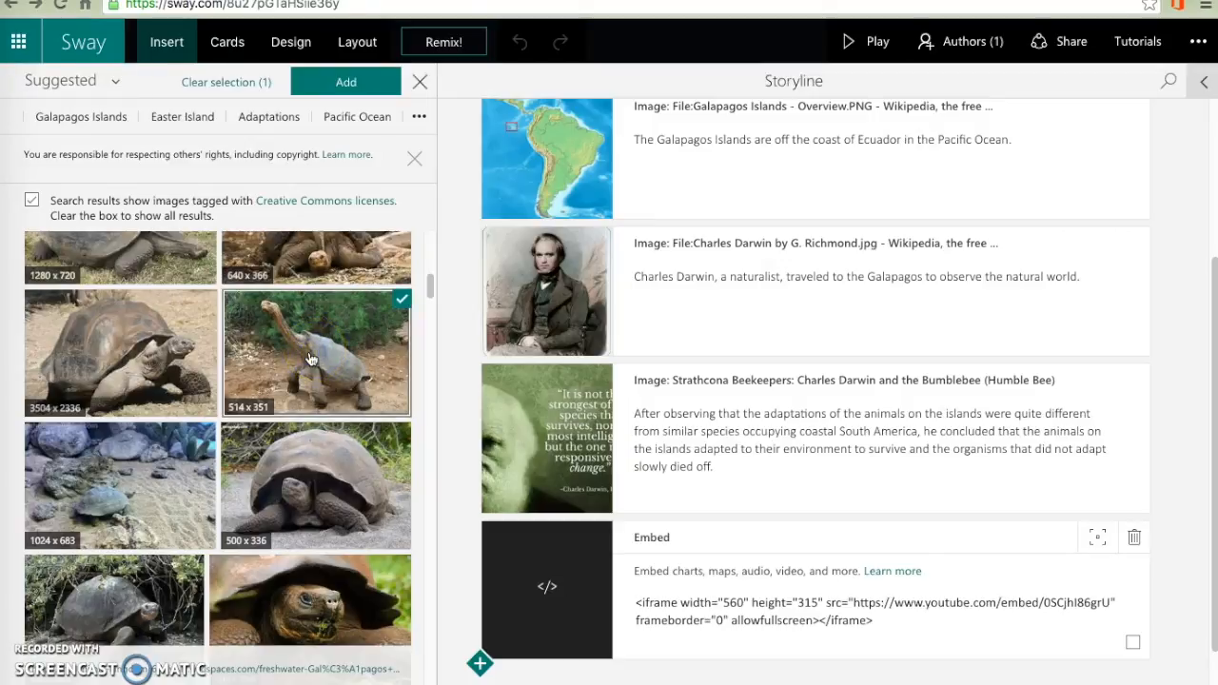
pyautogui.click(120, 353)
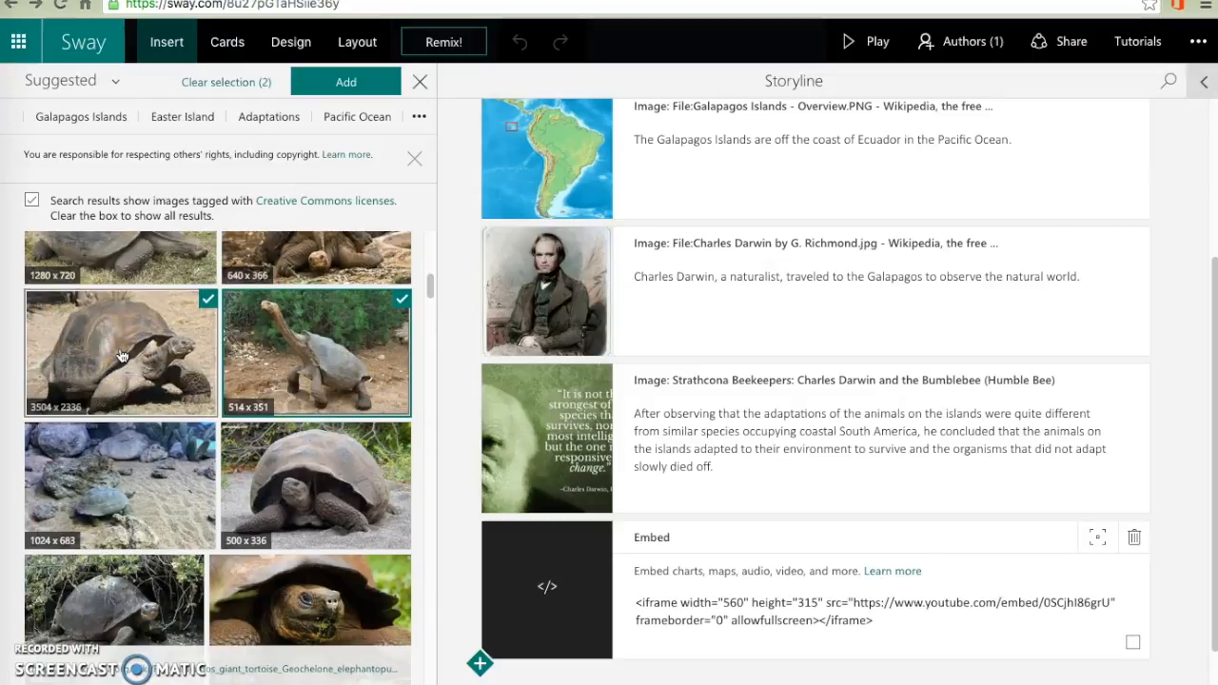
pyautogui.click(348, 83)
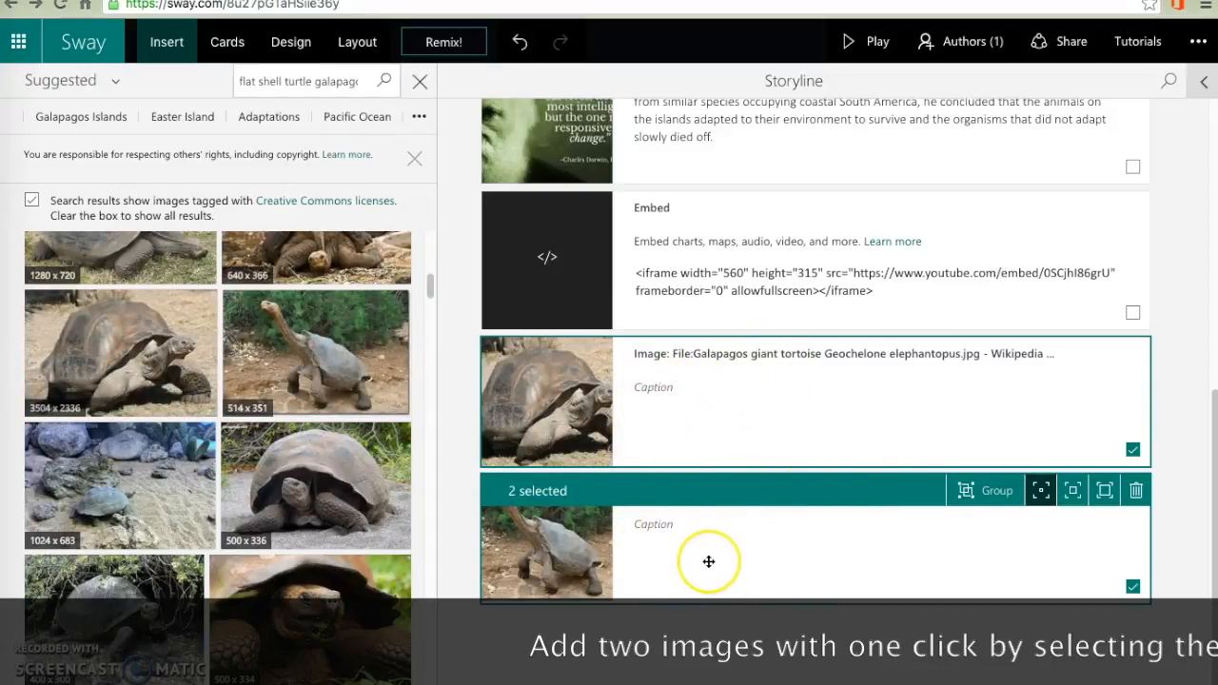
# - Caption the giant tortoise image "Short-necked tortoise with a domed shell."
pyautogui.click(705, 440)
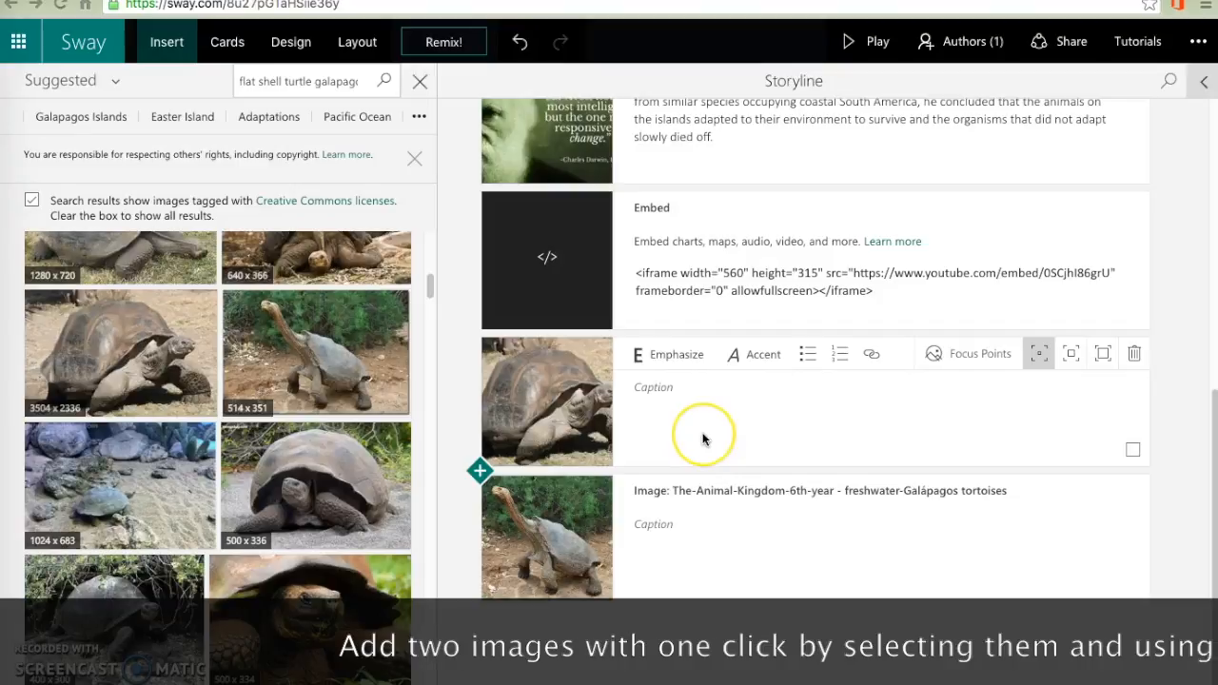
pyautogui.click(659, 390)
pyautogui.write('Short-necked tortoise with a domed shell.')
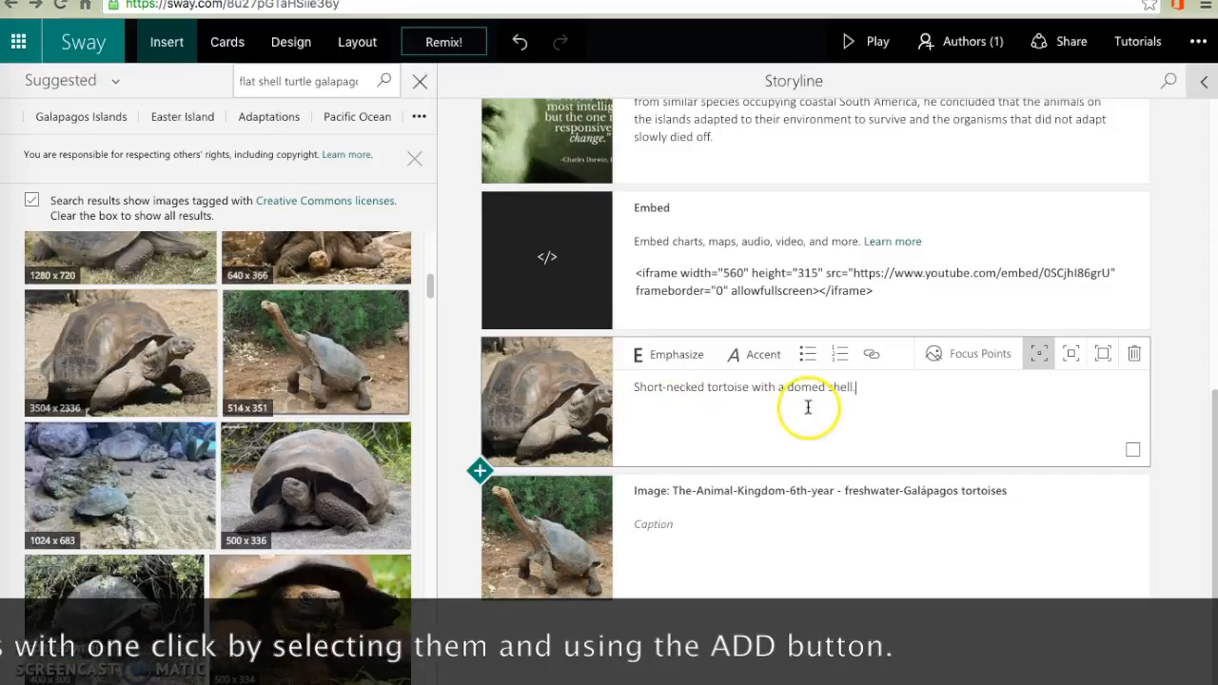
# - Caption the freshwater-Galápagos tortoises image "Long-necked tortoise with a saddle like shell."
pyautogui.click(672, 525)
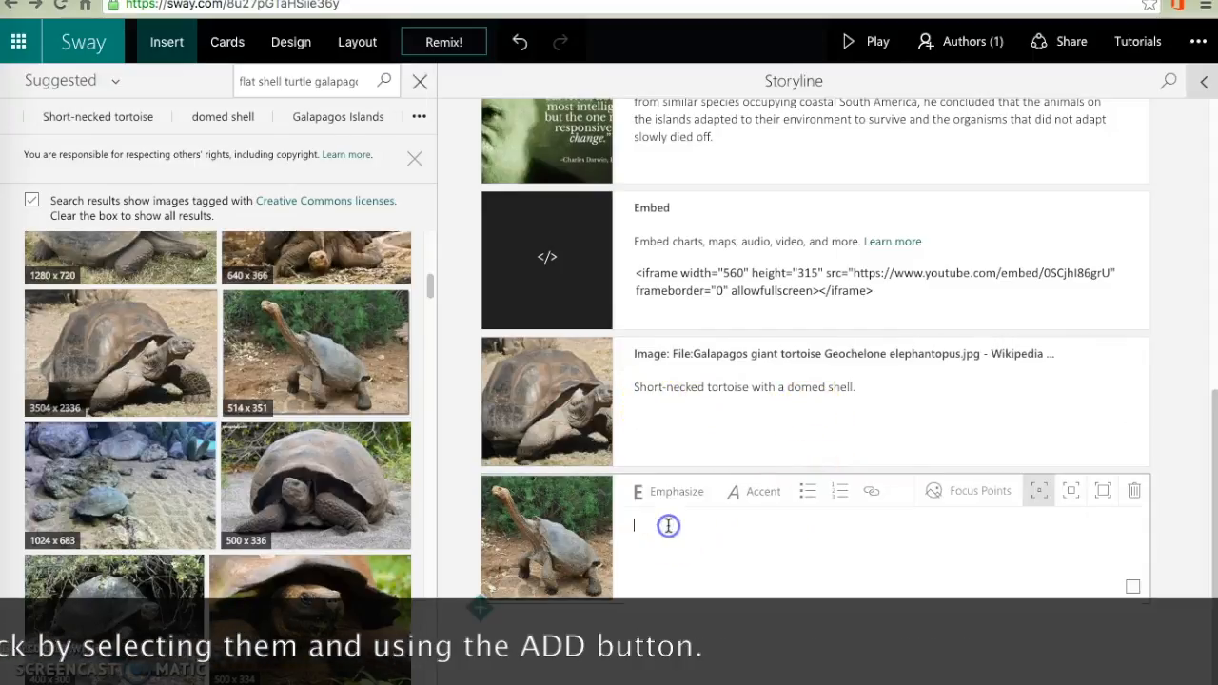
pyautogui.write('Lo')
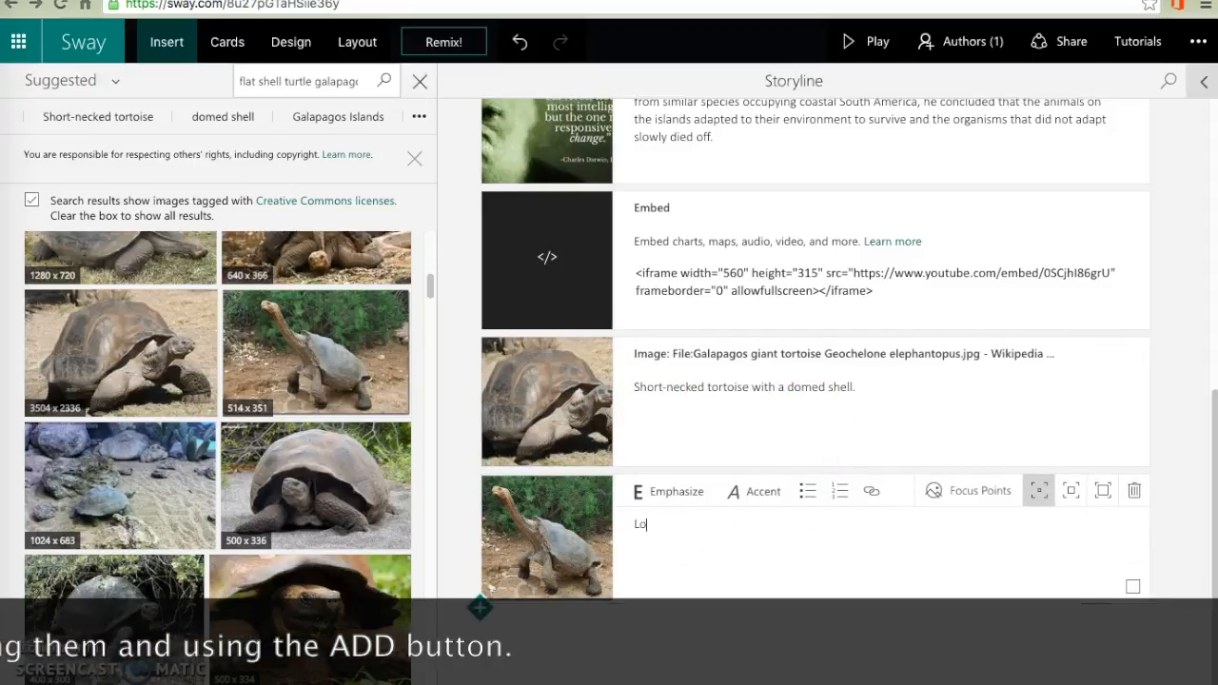
pyautogui.write('ng-neck')
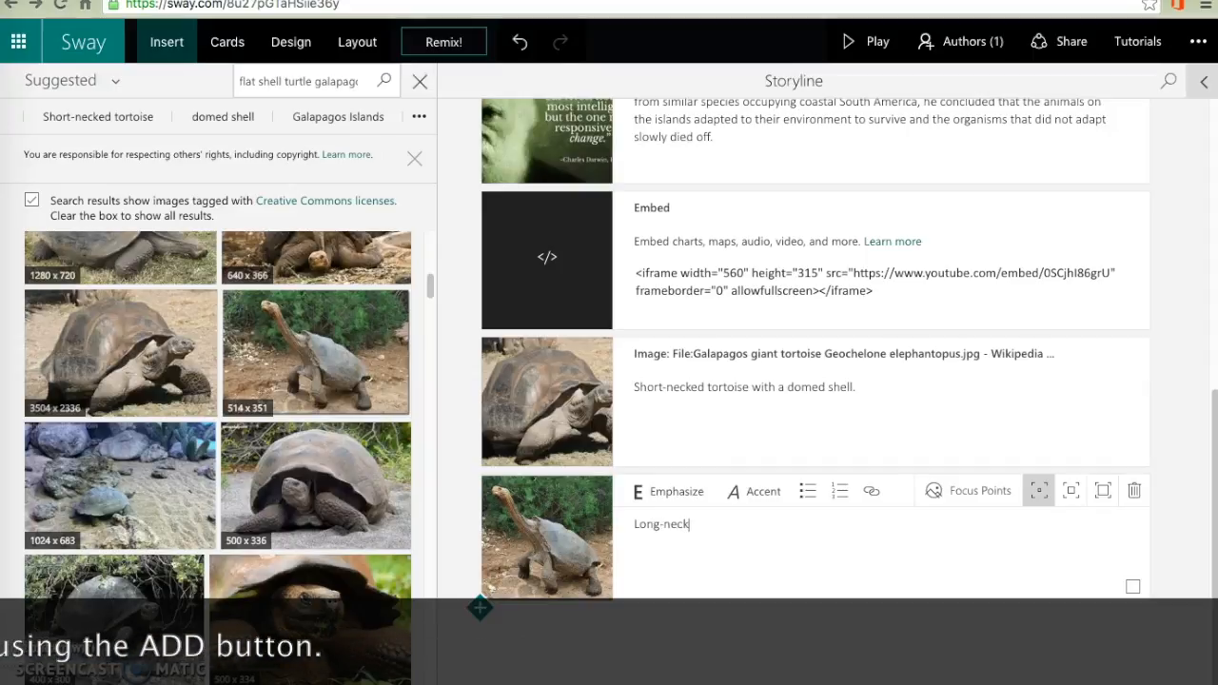
pyautogui.write('ed tor')
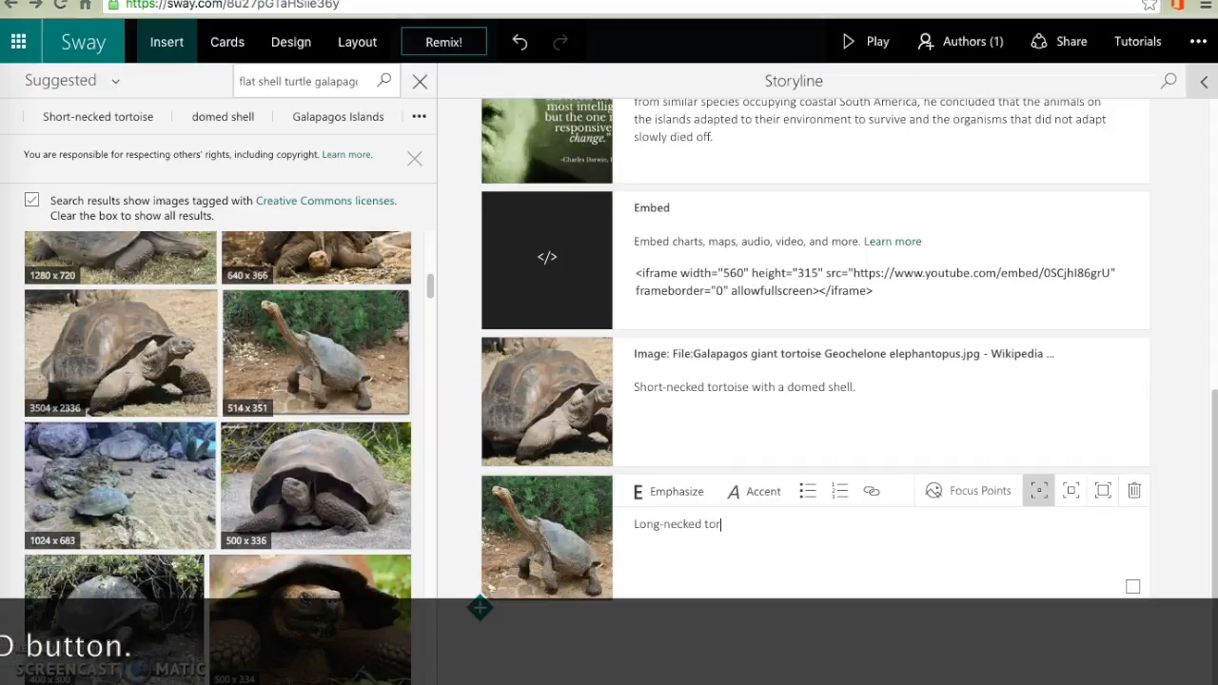
pyautogui.write('toise with a')
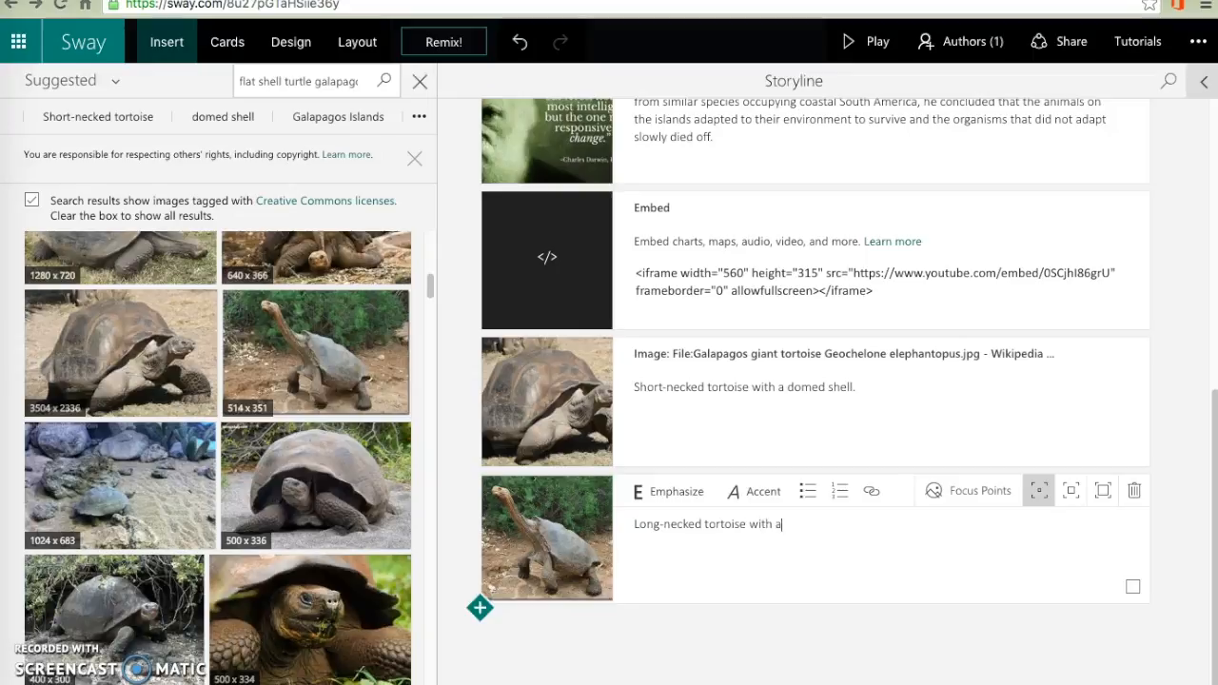
pyautogui.write(' saddle like shell.')
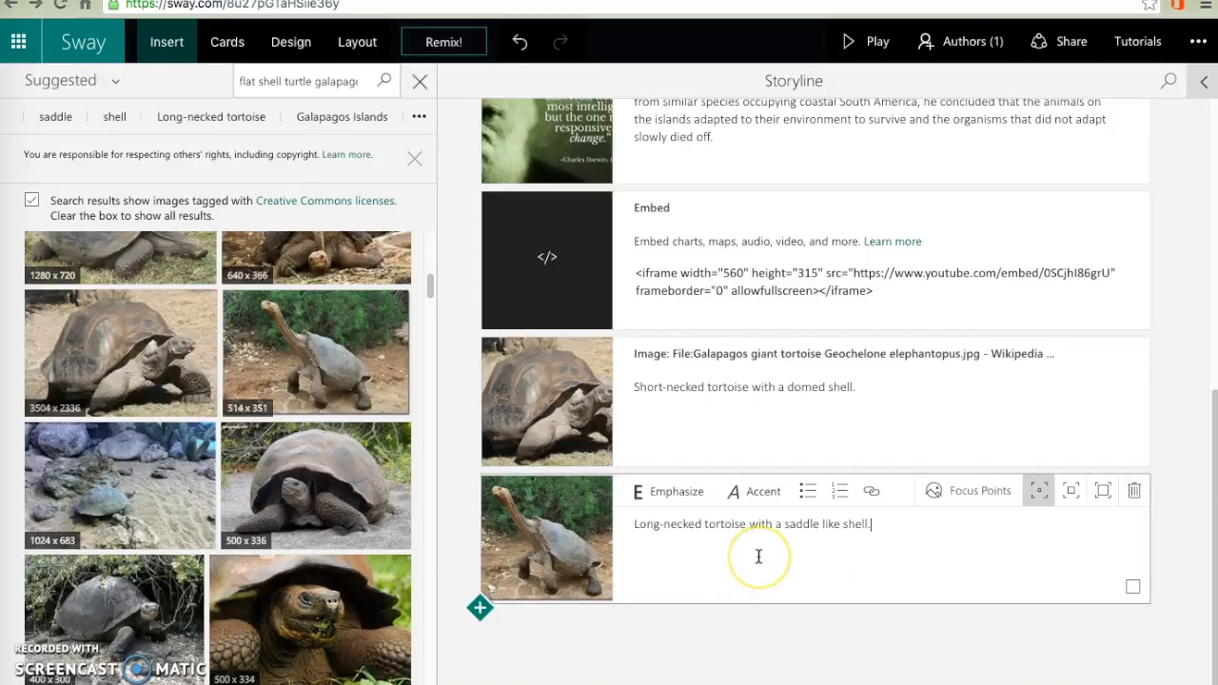
# - Group the two captioned tortoise image cards and set the group type to Comparison
pyautogui.click(955, 455)
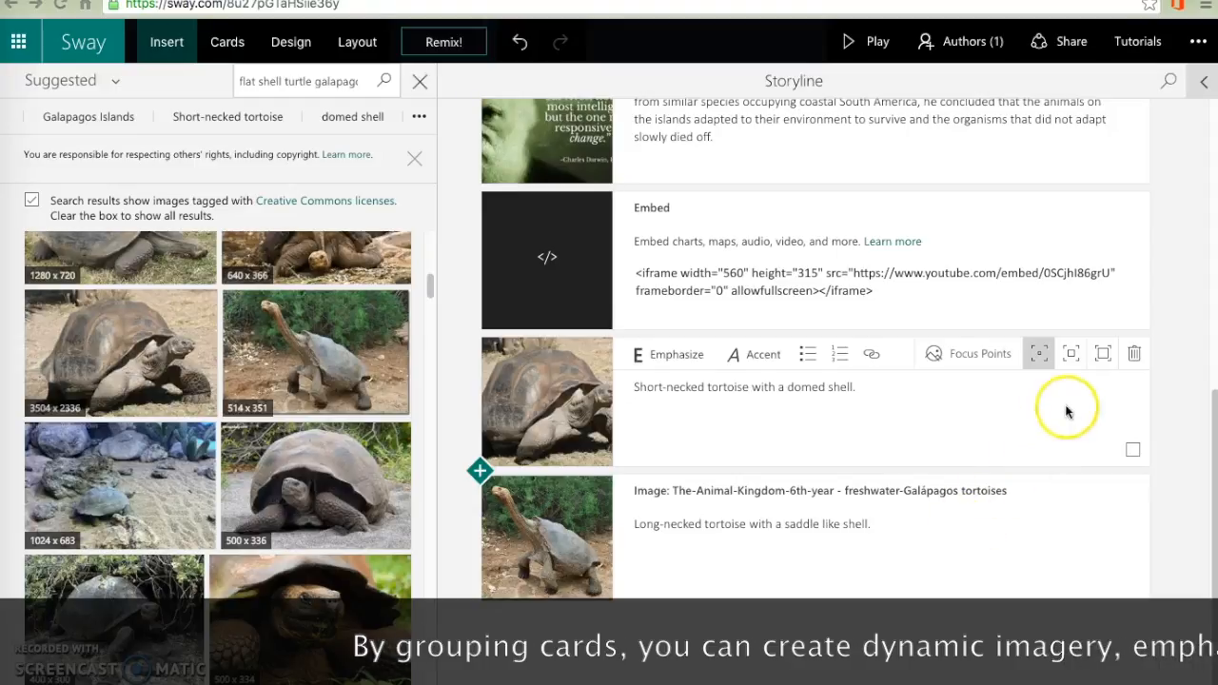
pyautogui.click(1133, 449)
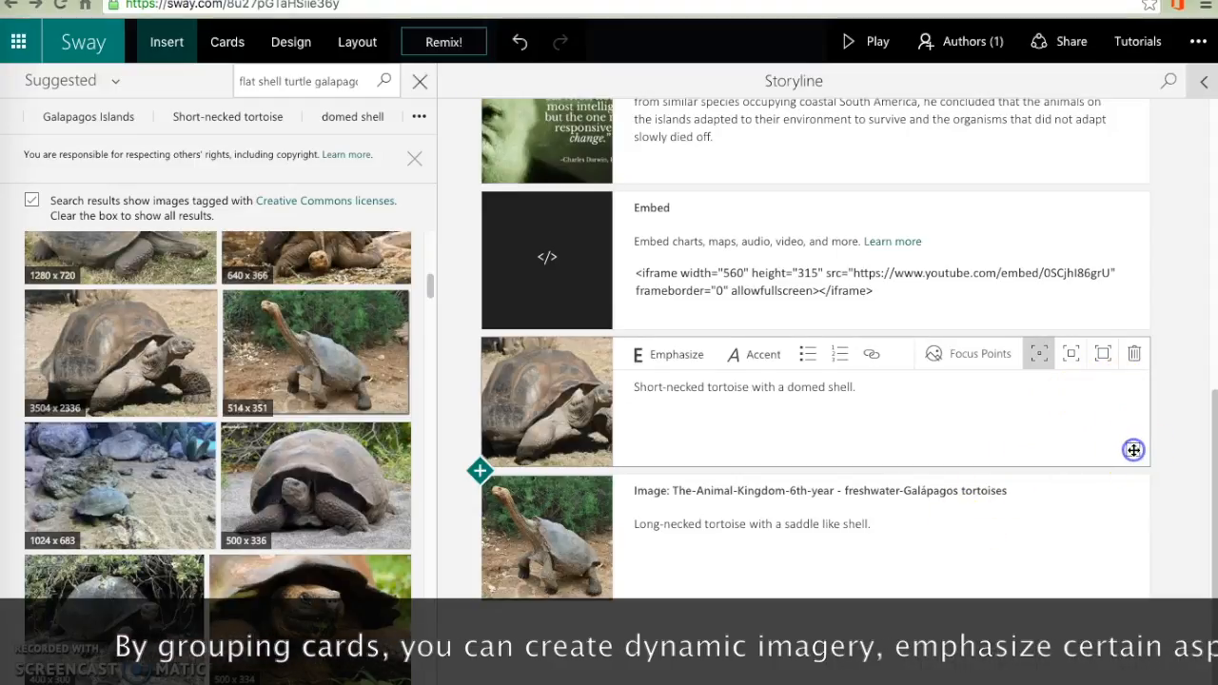
pyautogui.click(1133, 450)
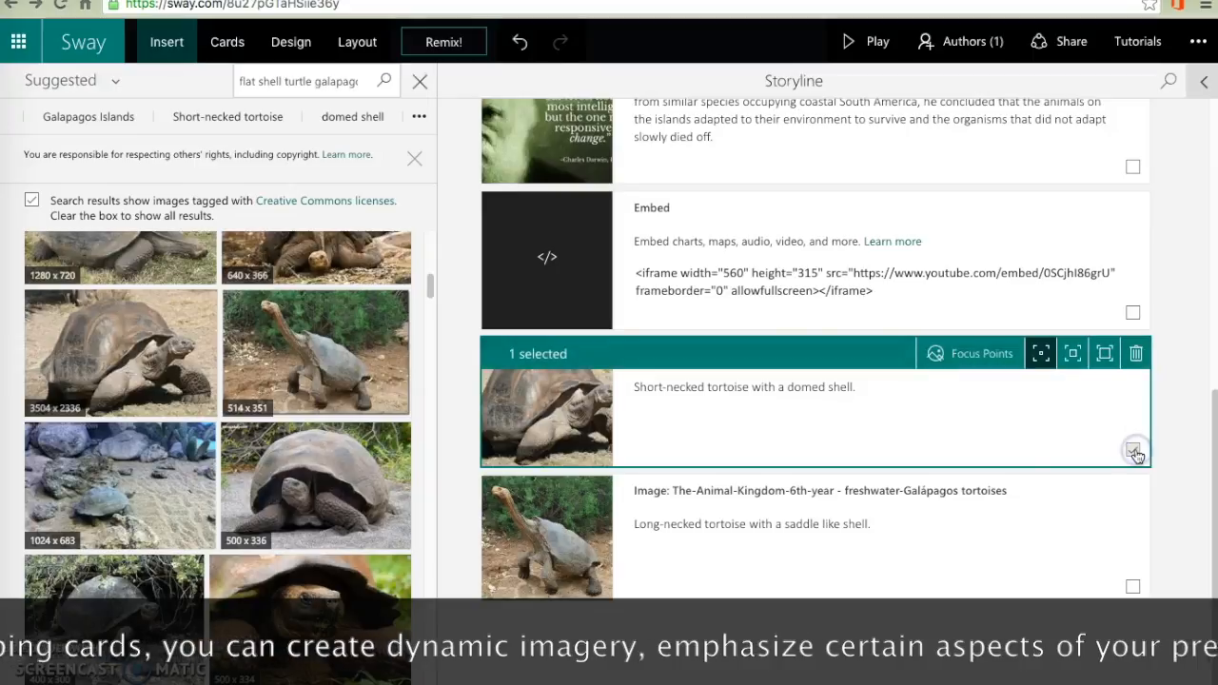
pyautogui.click(1133, 450)
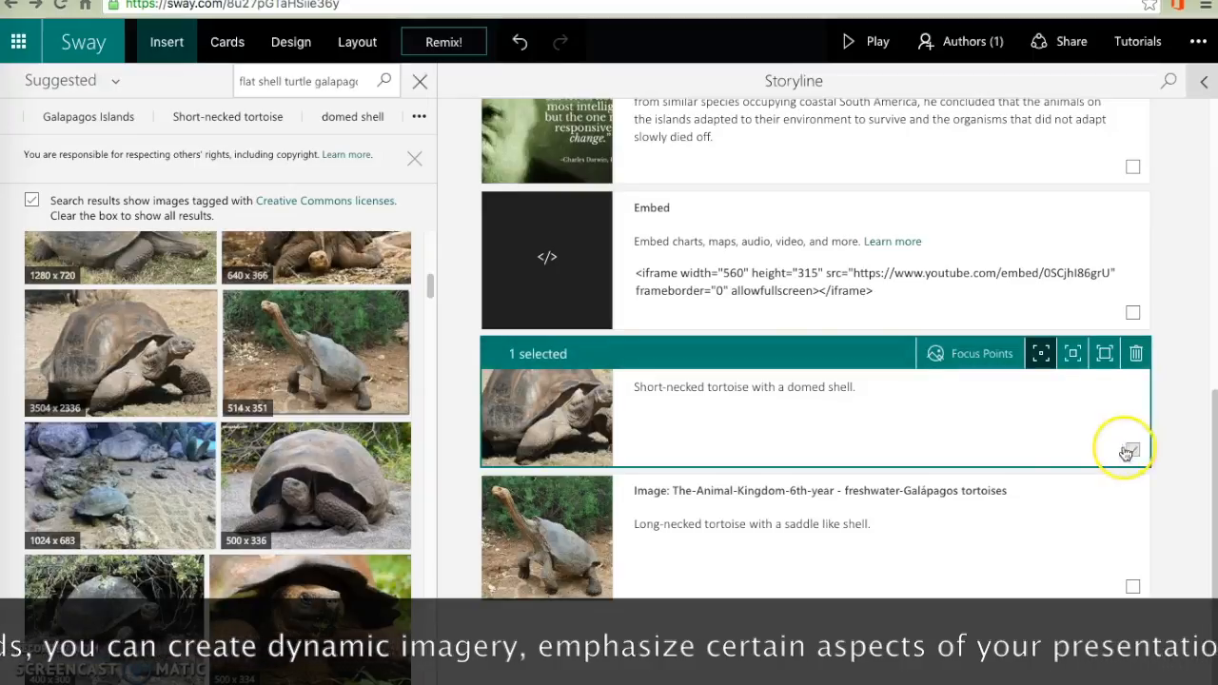
pyautogui.click(1133, 586)
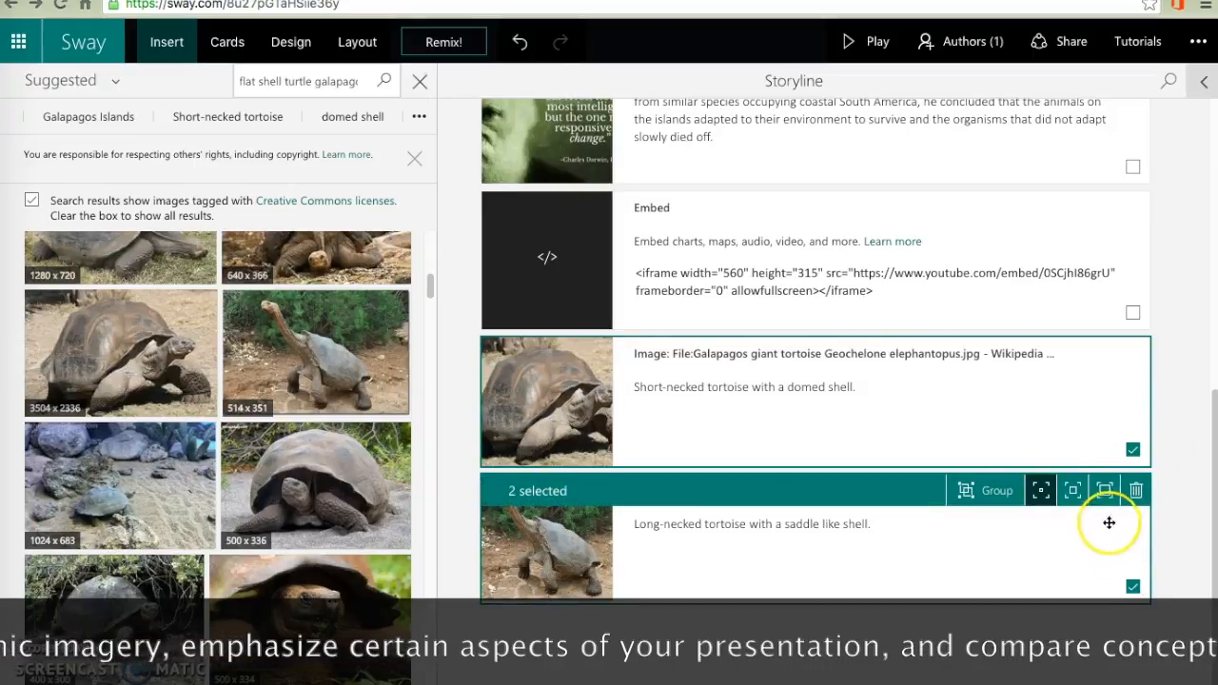
pyautogui.click(993, 491)
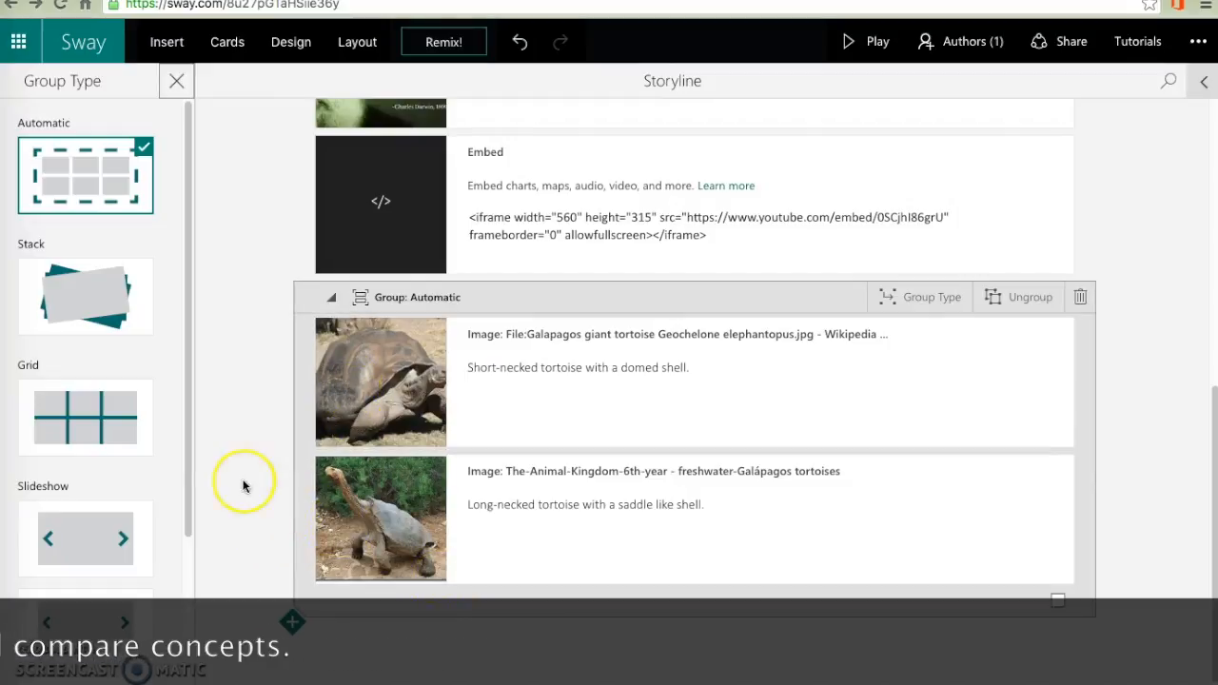
pyautogui.moveTo(190, 443); pyautogui.dragTo(174, 637)
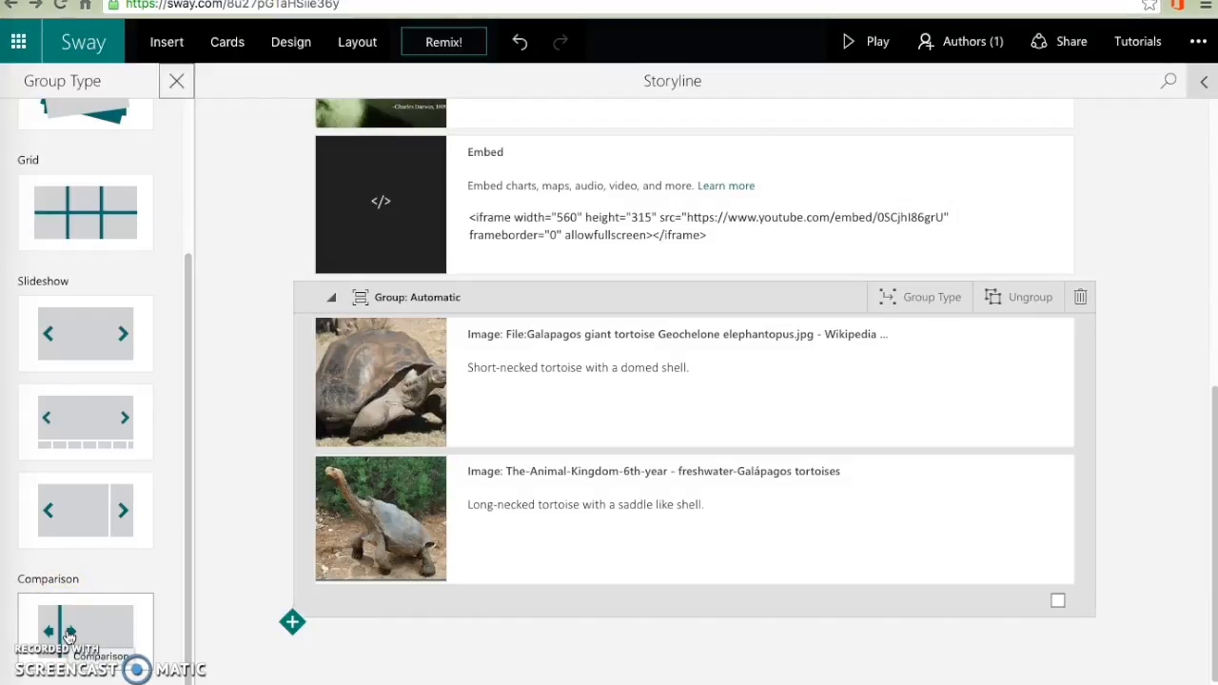
pyautogui.click(70, 634)
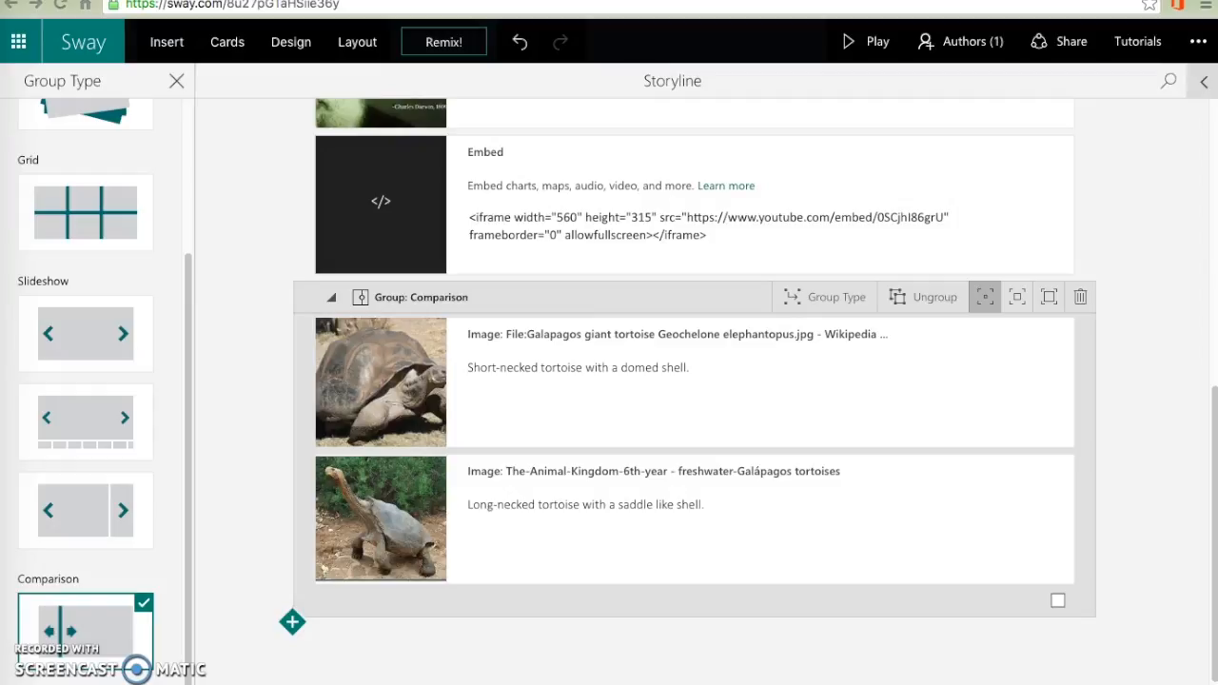
# - Open the presentation preview to view the embedded video and the tortoise comparison
pyautogui.click(251, 198)
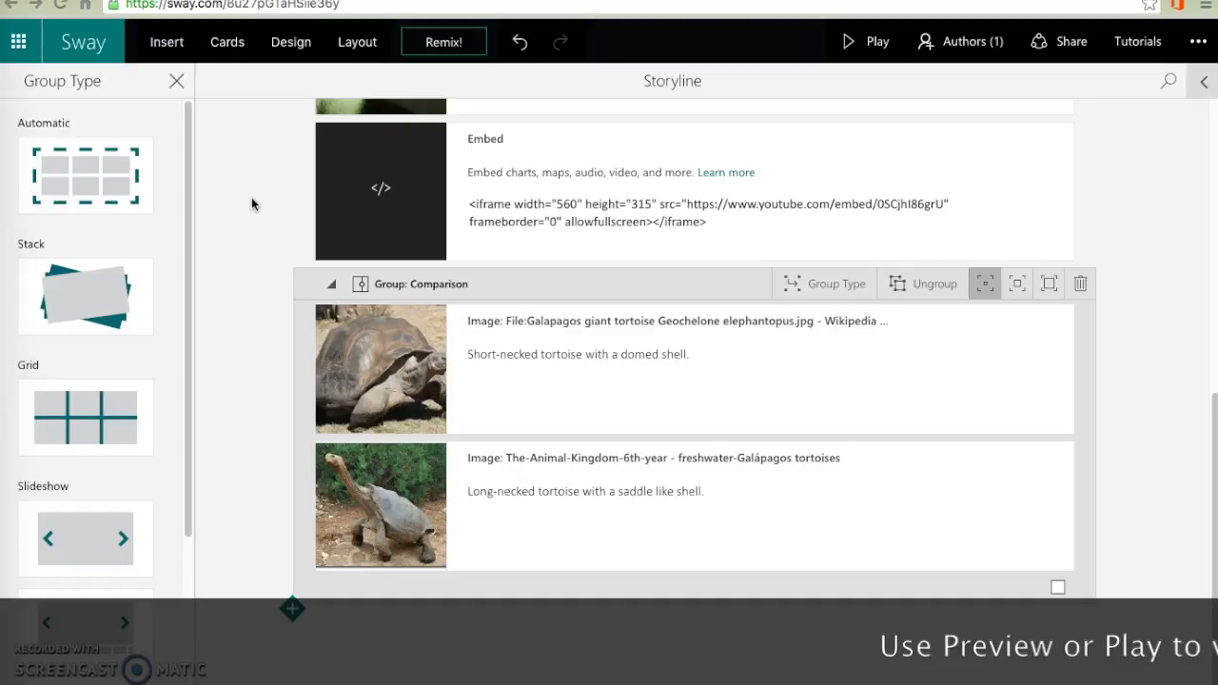
pyautogui.click(1203, 83)
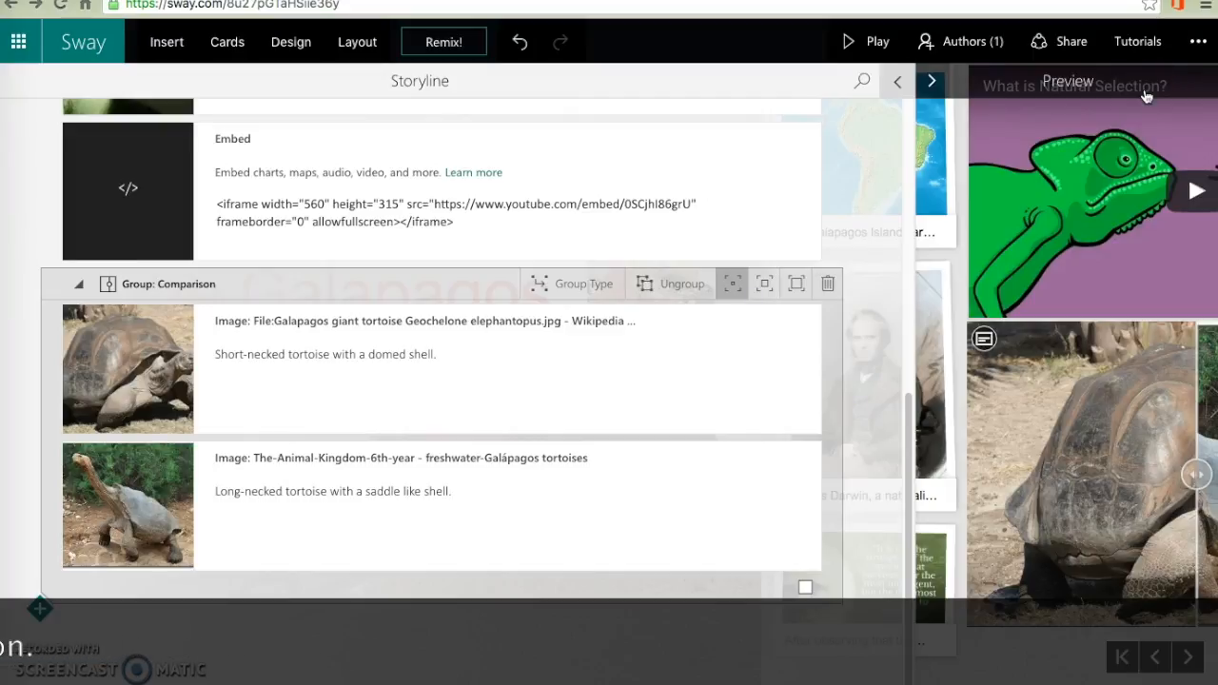
# - Play the presentation, fully reveal the short-necked tortoise in the comparison and show its caption
pyautogui.click(872, 46)
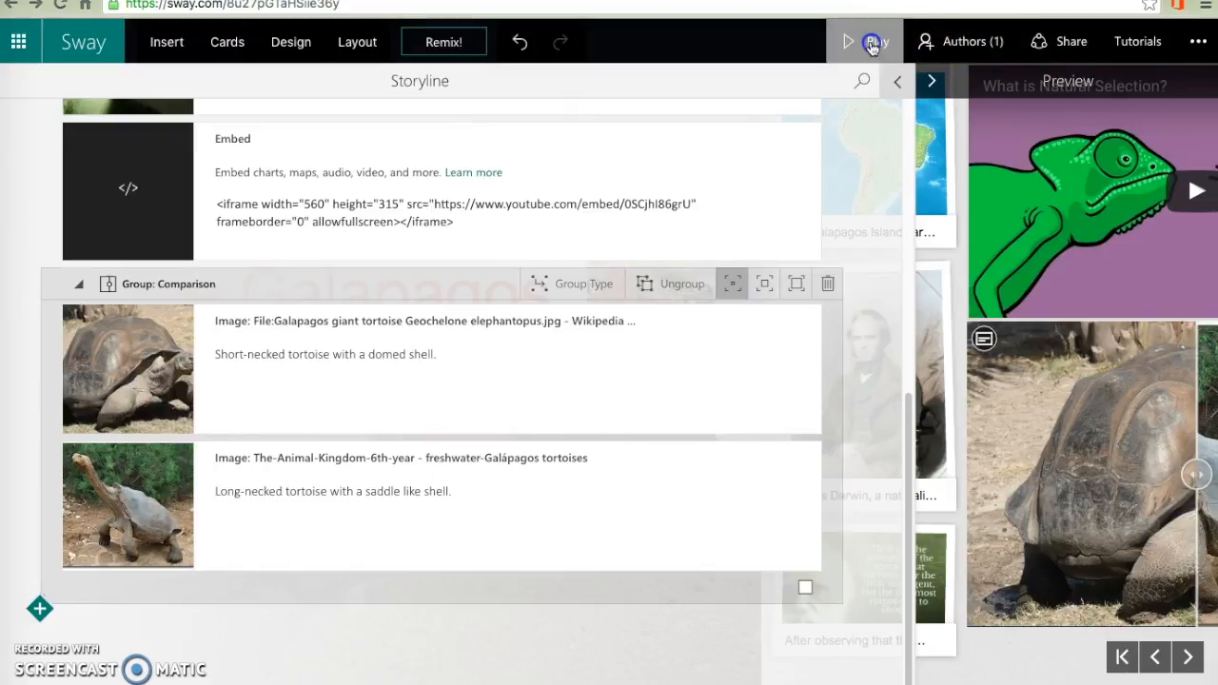
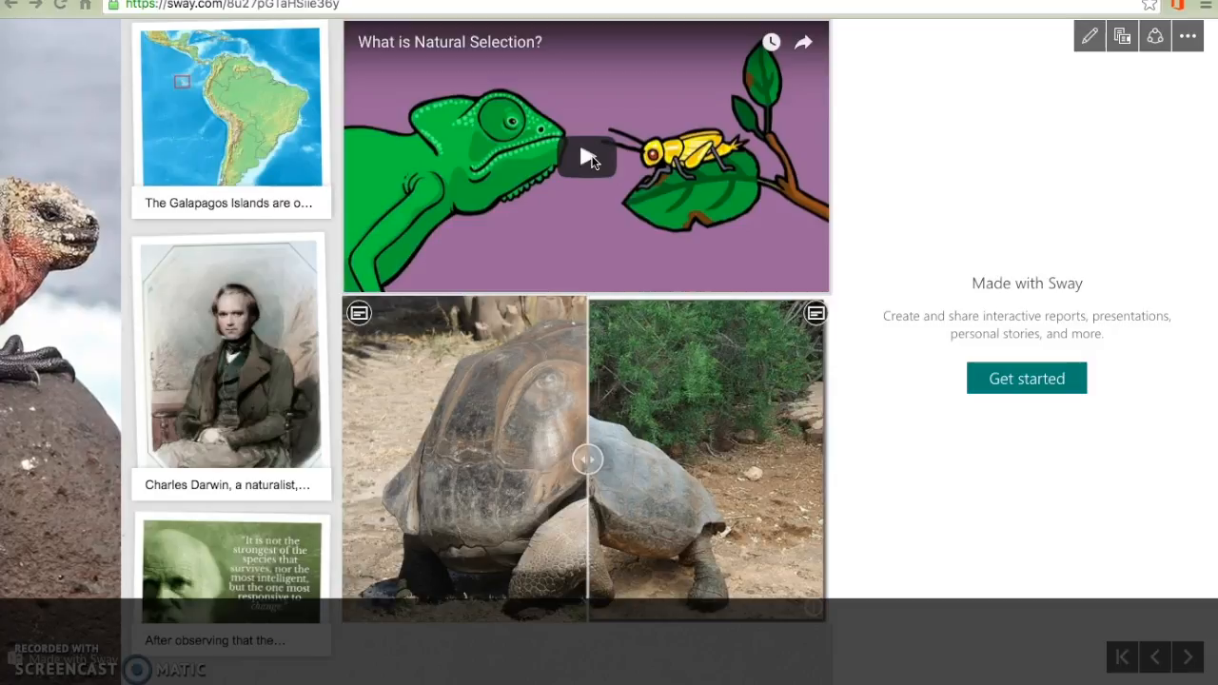
pyautogui.click(512, 388)
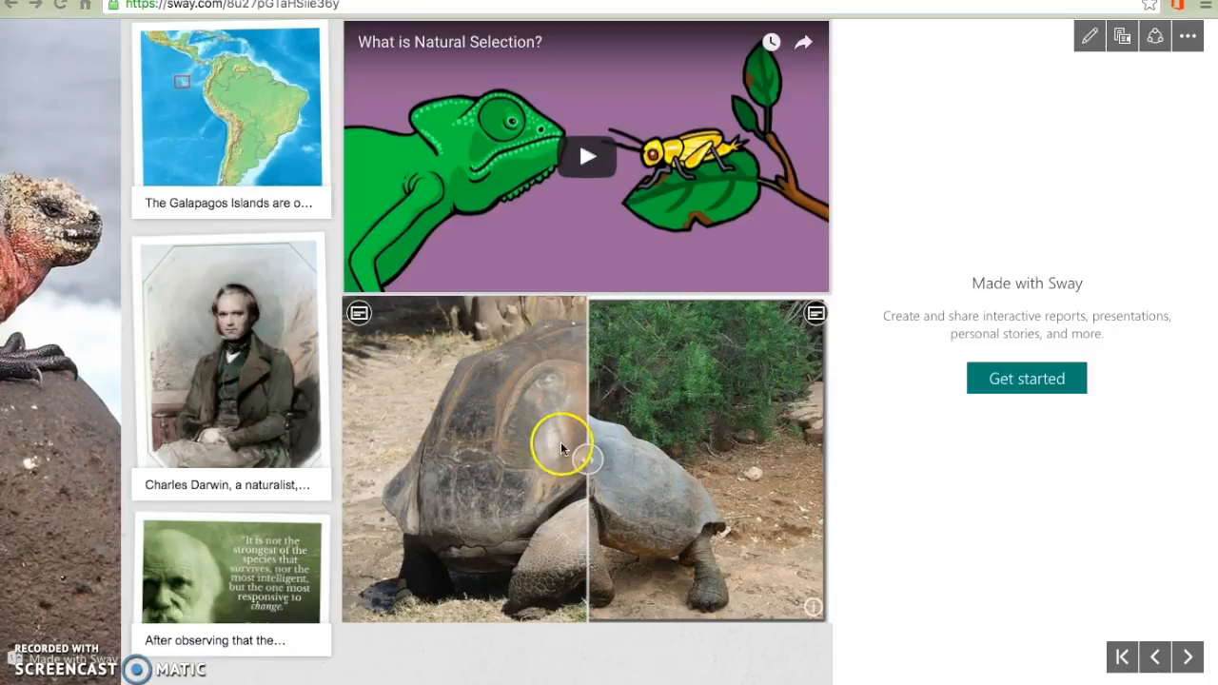
pyautogui.click(586, 463)
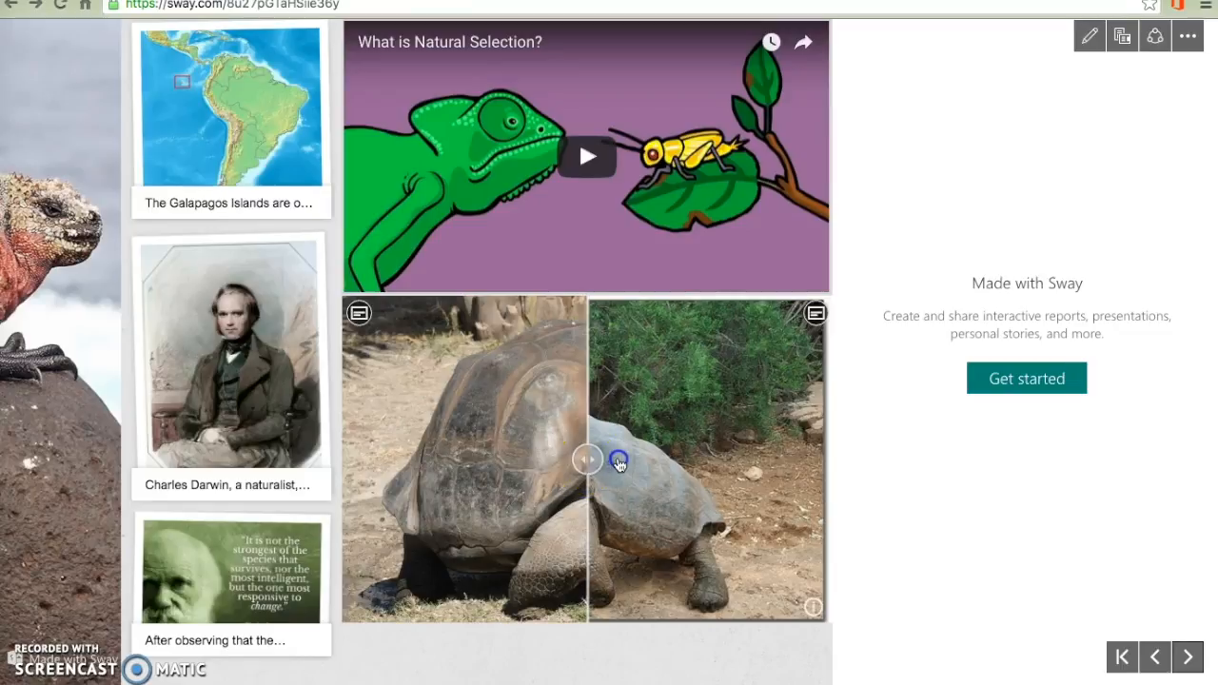
pyautogui.moveTo(588, 461); pyautogui.dragTo(822, 451)
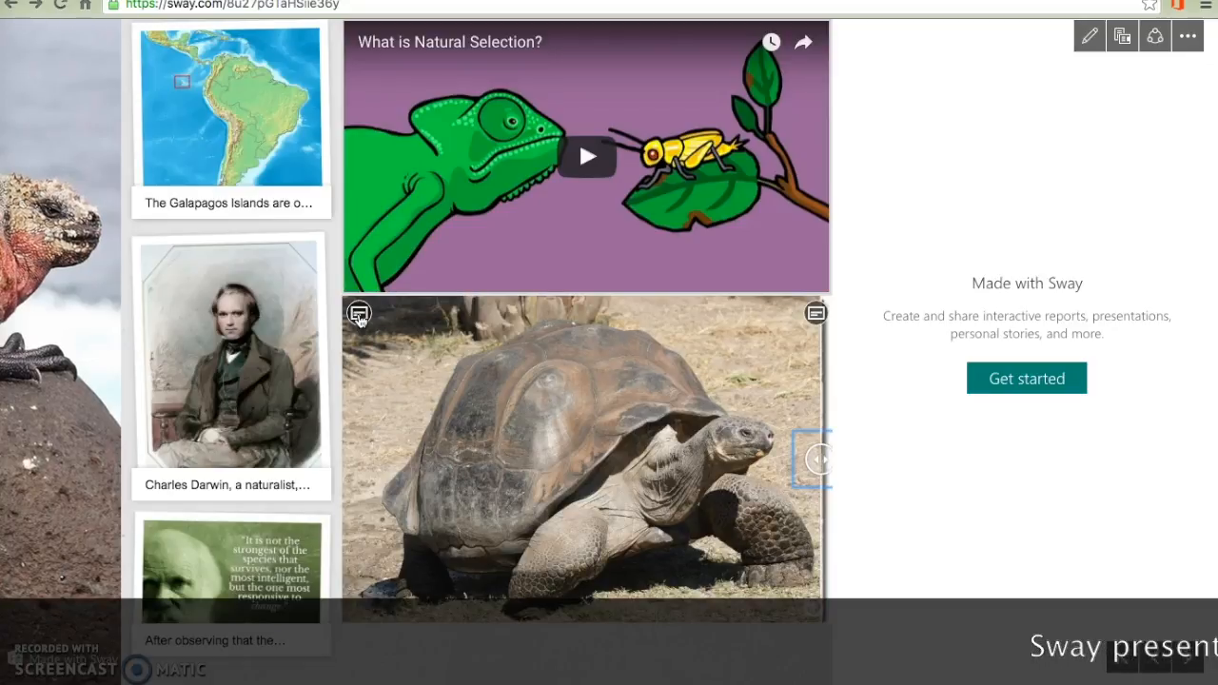
pyautogui.click(359, 317)
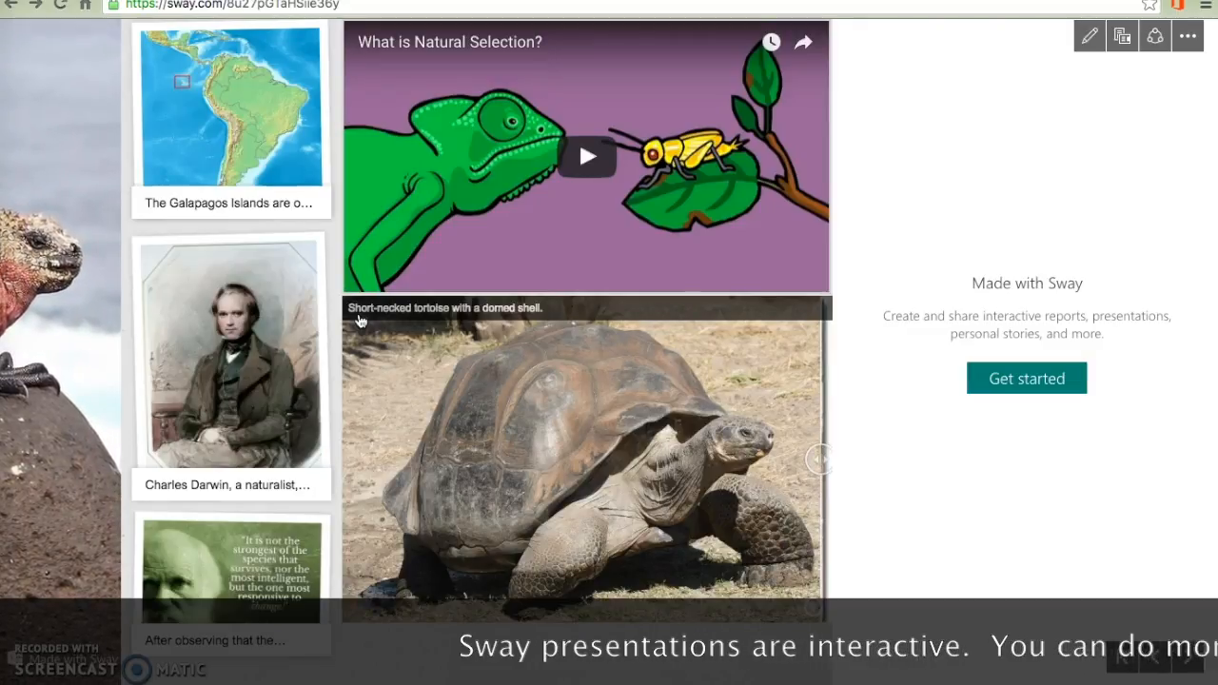
# - Fully reveal the long-necked tortoise, show its caption, and return the comparison divider to the middle
pyautogui.click(819, 462)
pyautogui.moveTo(819, 462); pyautogui.dragTo(352, 460)
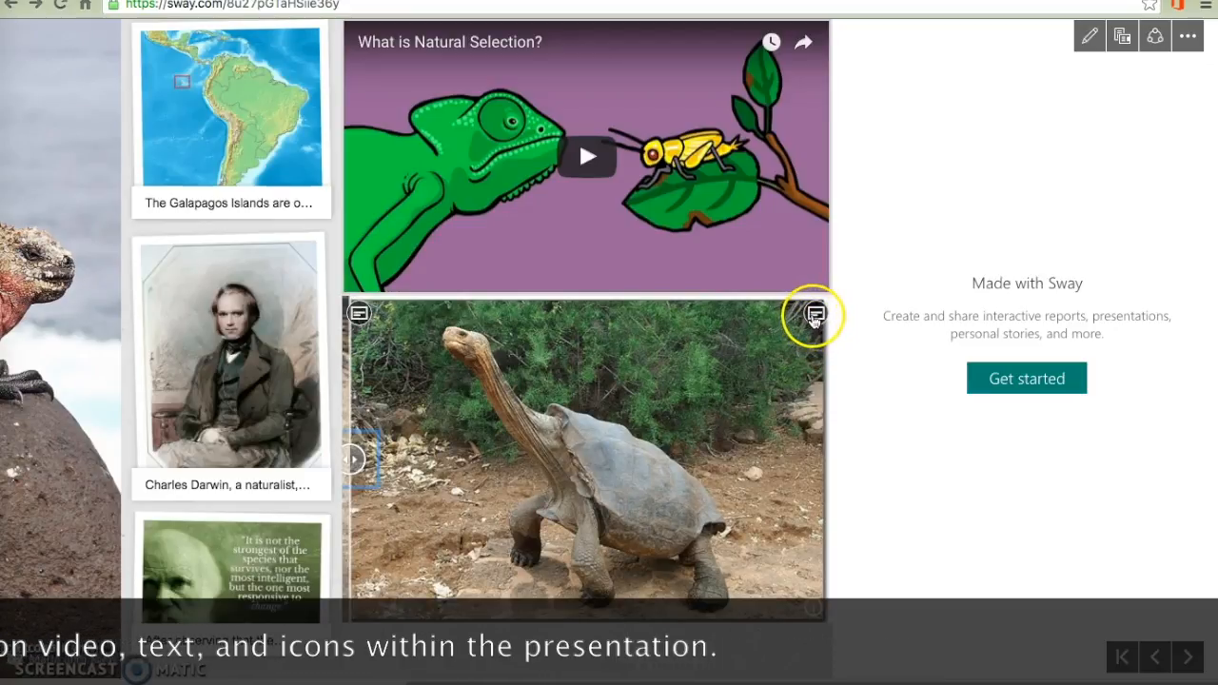
pyautogui.click(816, 315)
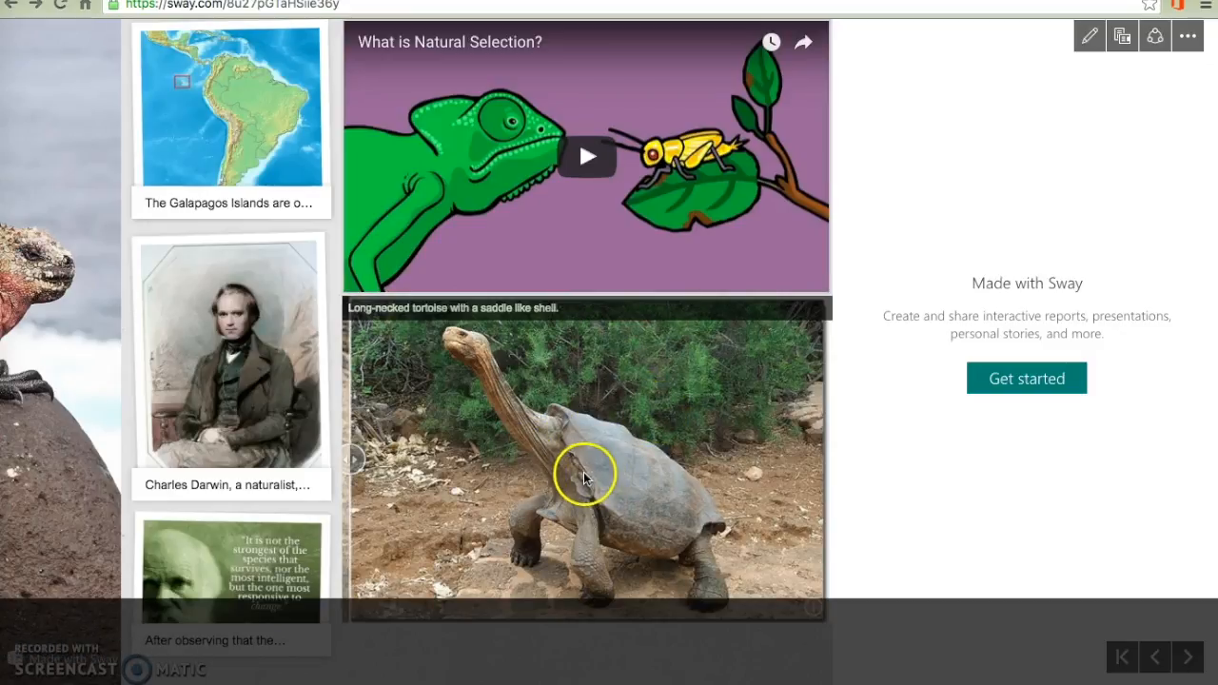
pyautogui.click(370, 461)
pyautogui.moveTo(399, 461); pyautogui.dragTo(598, 454)
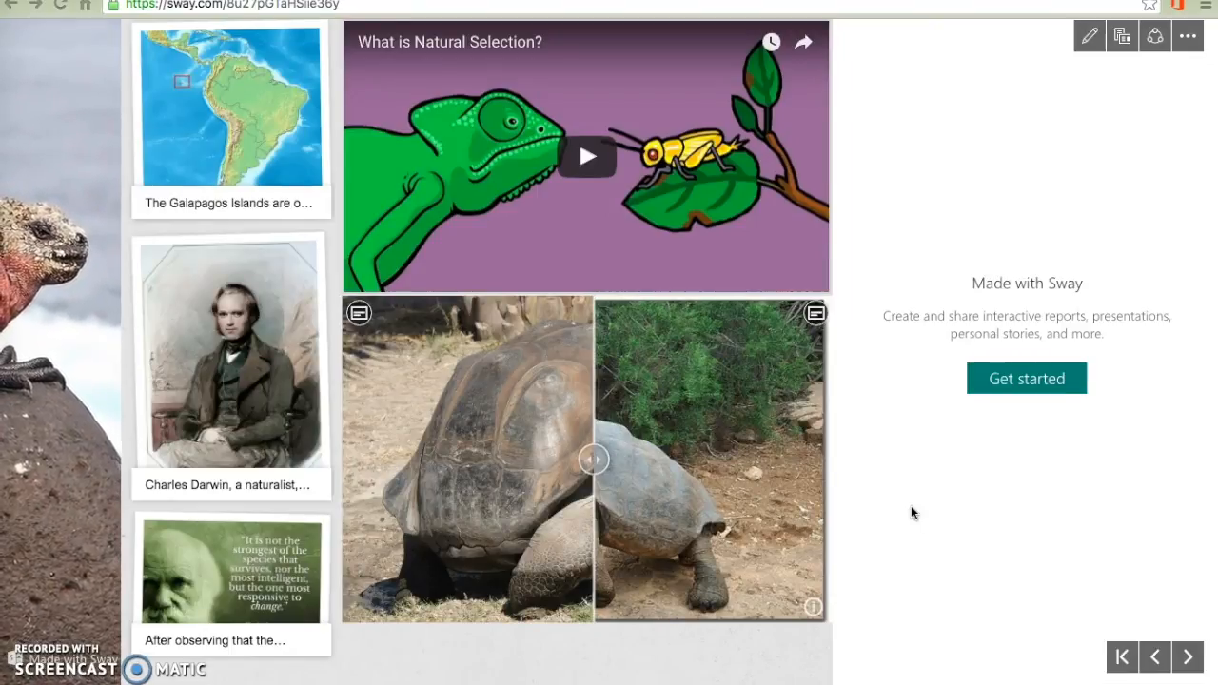
pyautogui.click(913, 409)
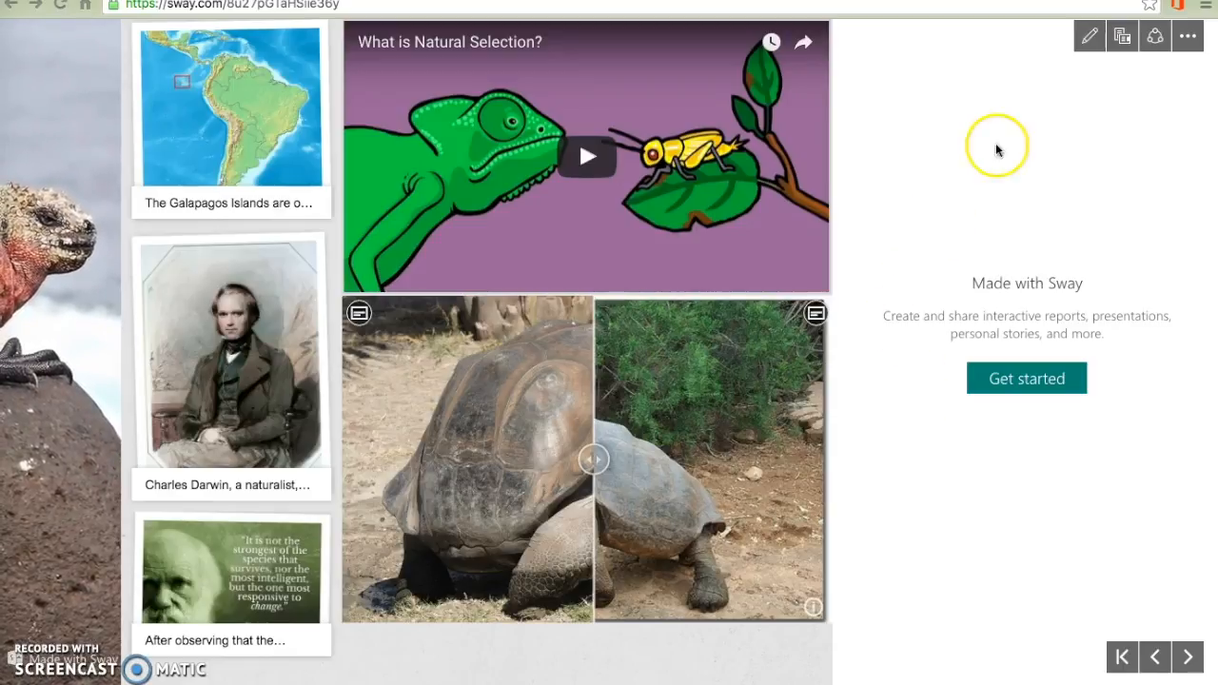
# - Return to editing and apply the design style with the olive-green heading block and white body
pyautogui.click(1091, 38)
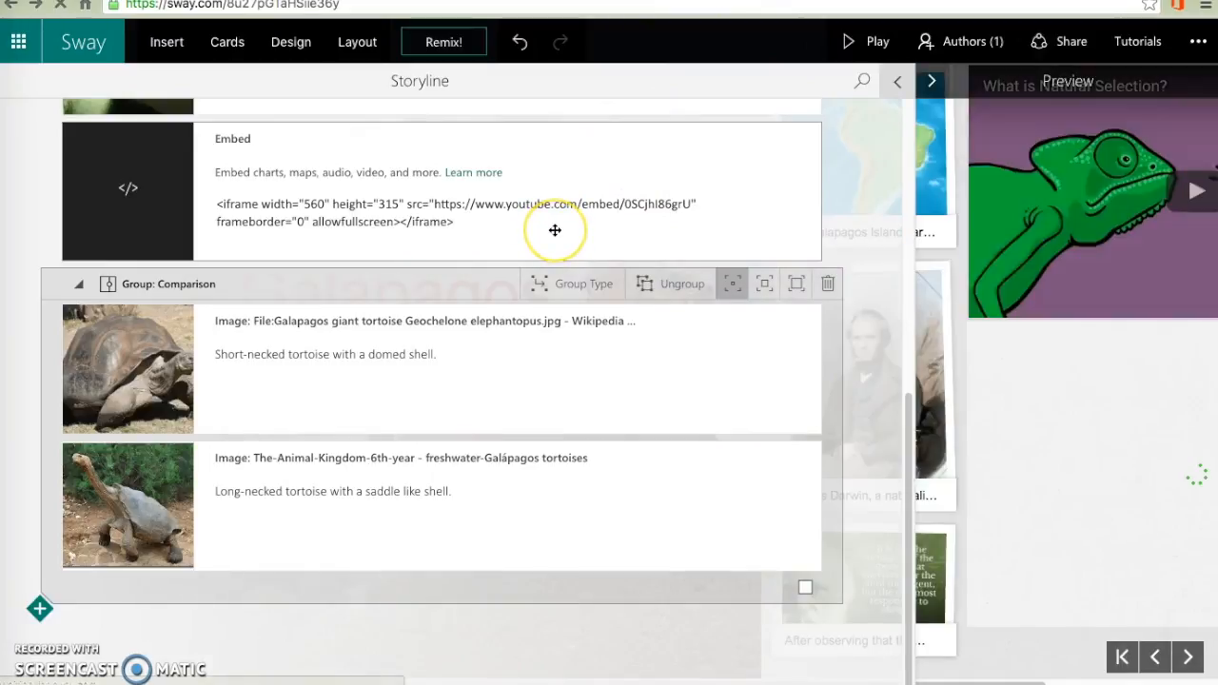
pyautogui.click(291, 44)
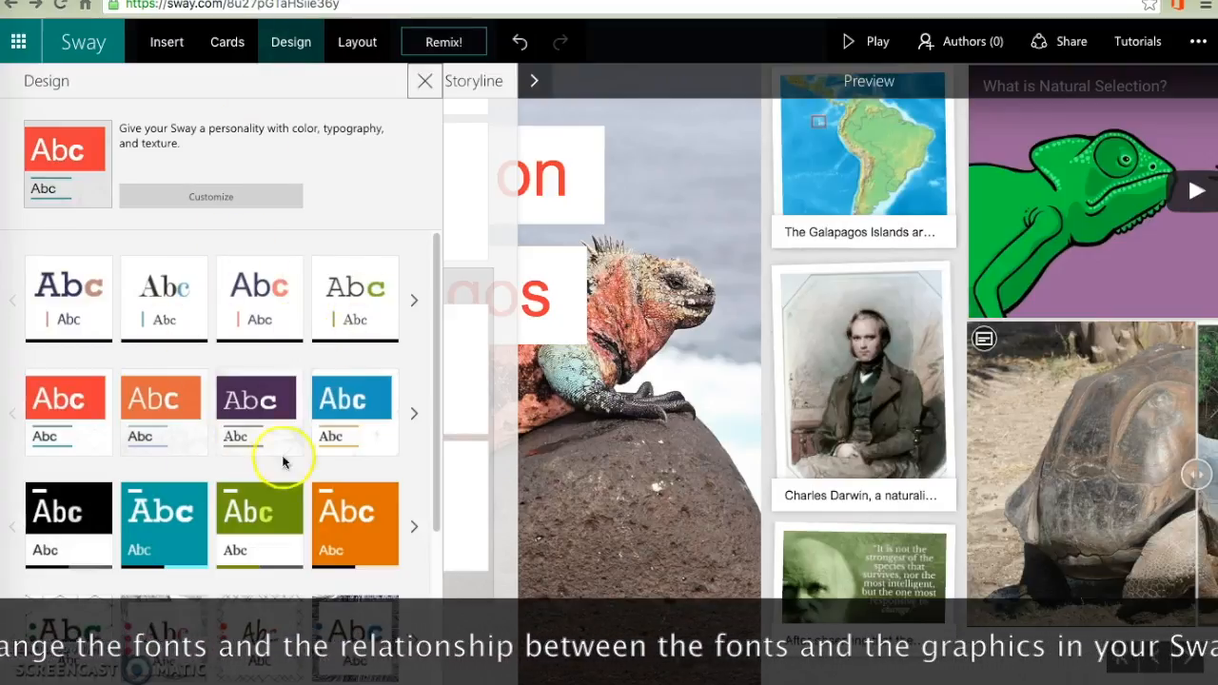
pyautogui.moveTo(440, 352); pyautogui.dragTo(457, 556)
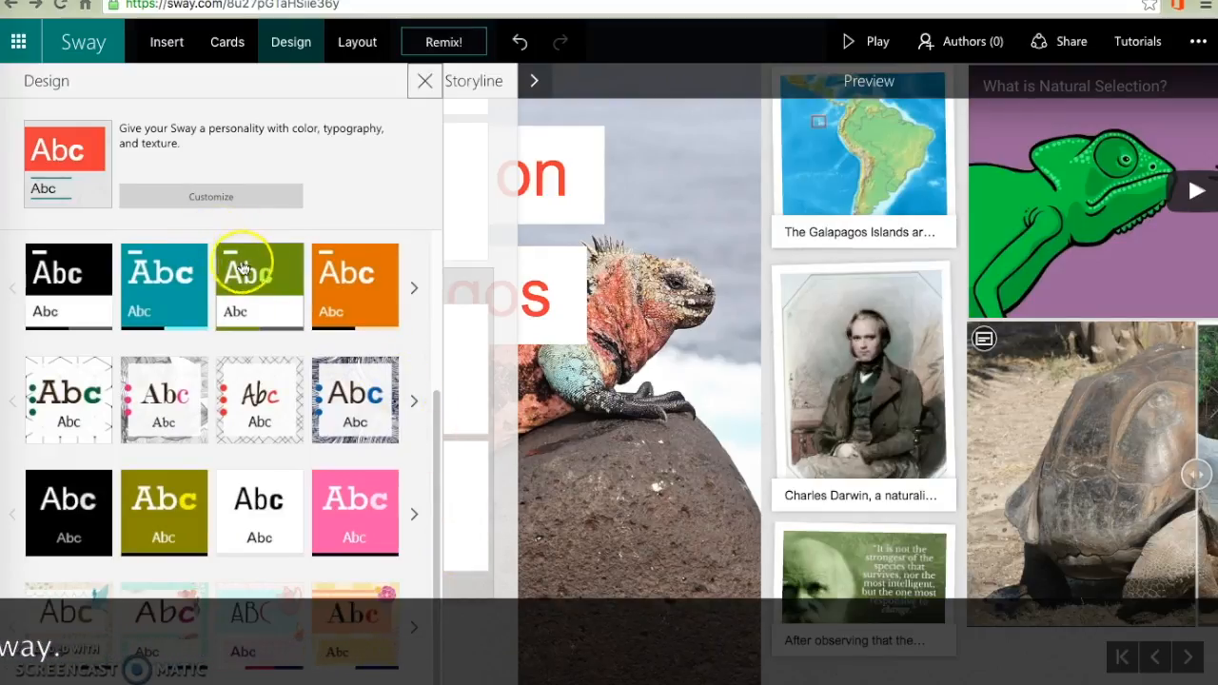
pyautogui.click(281, 288)
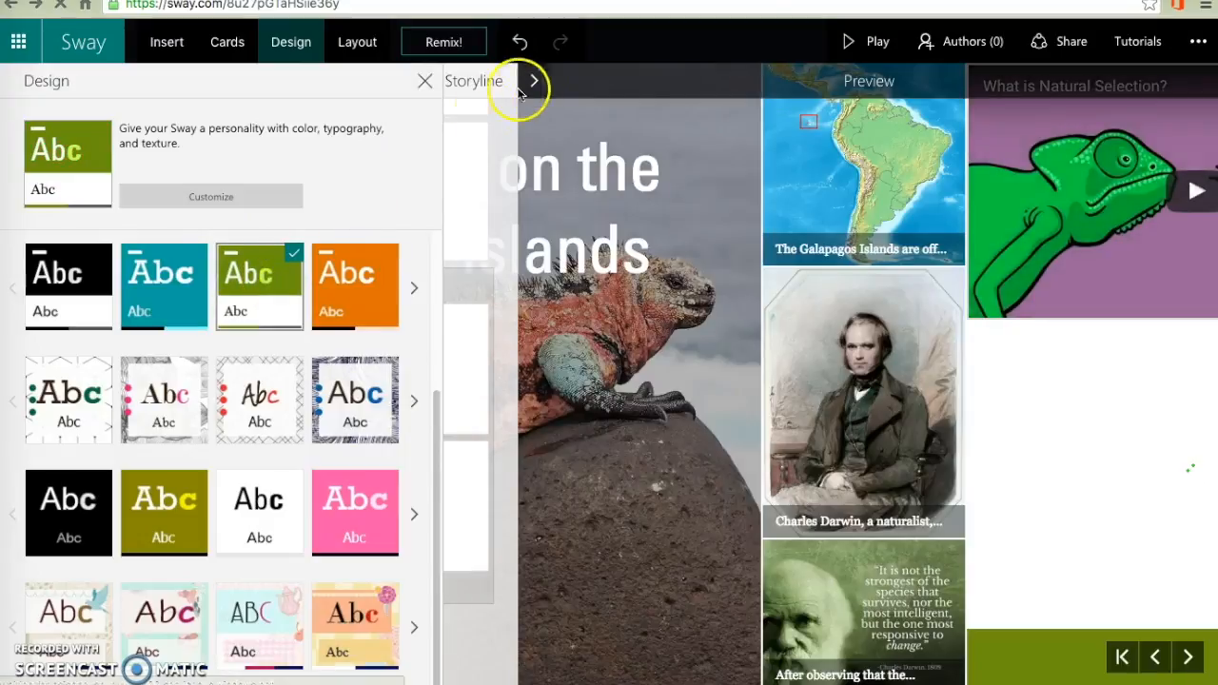
pyautogui.click(425, 82)
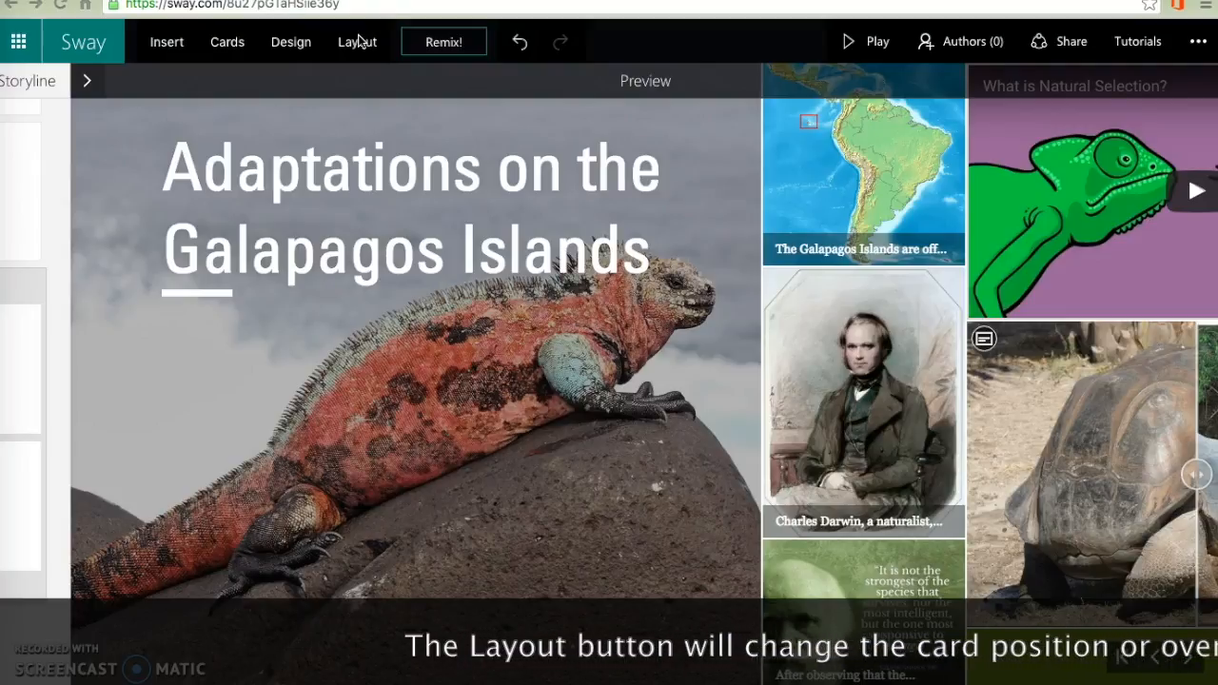
# - Try the vertically scrolling layout and look through the whole presentation in the preview
pyautogui.click(353, 48)
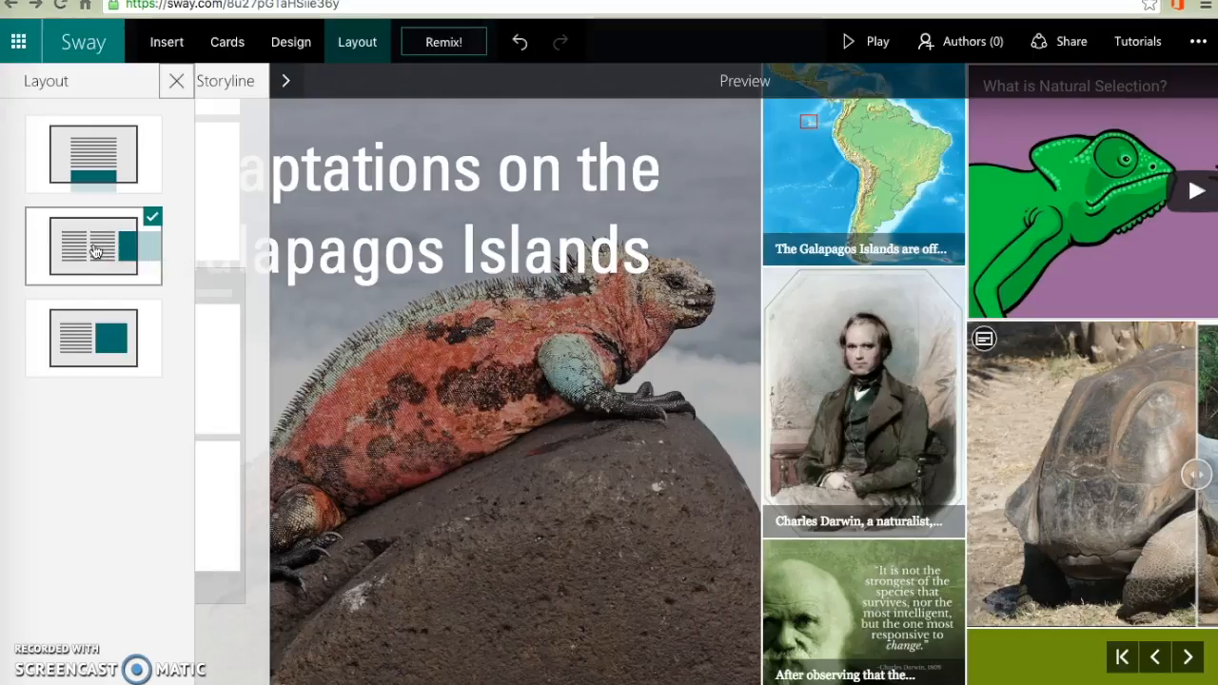
pyautogui.click(102, 155)
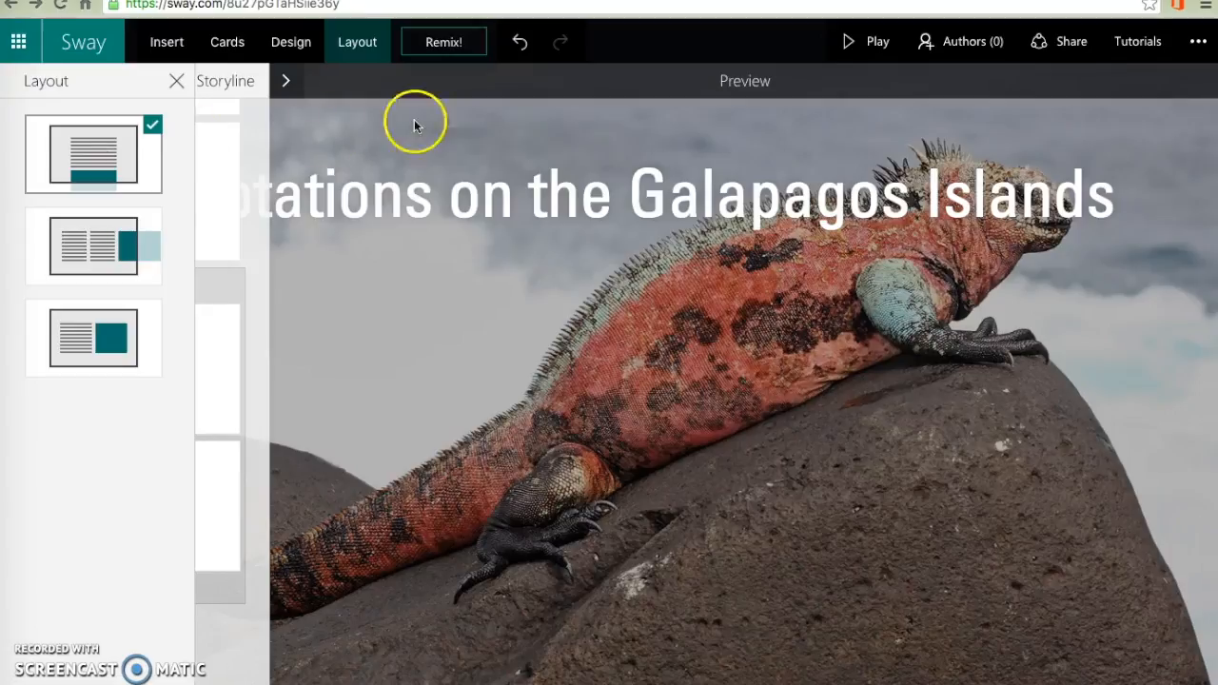
pyautogui.click(531, 86)
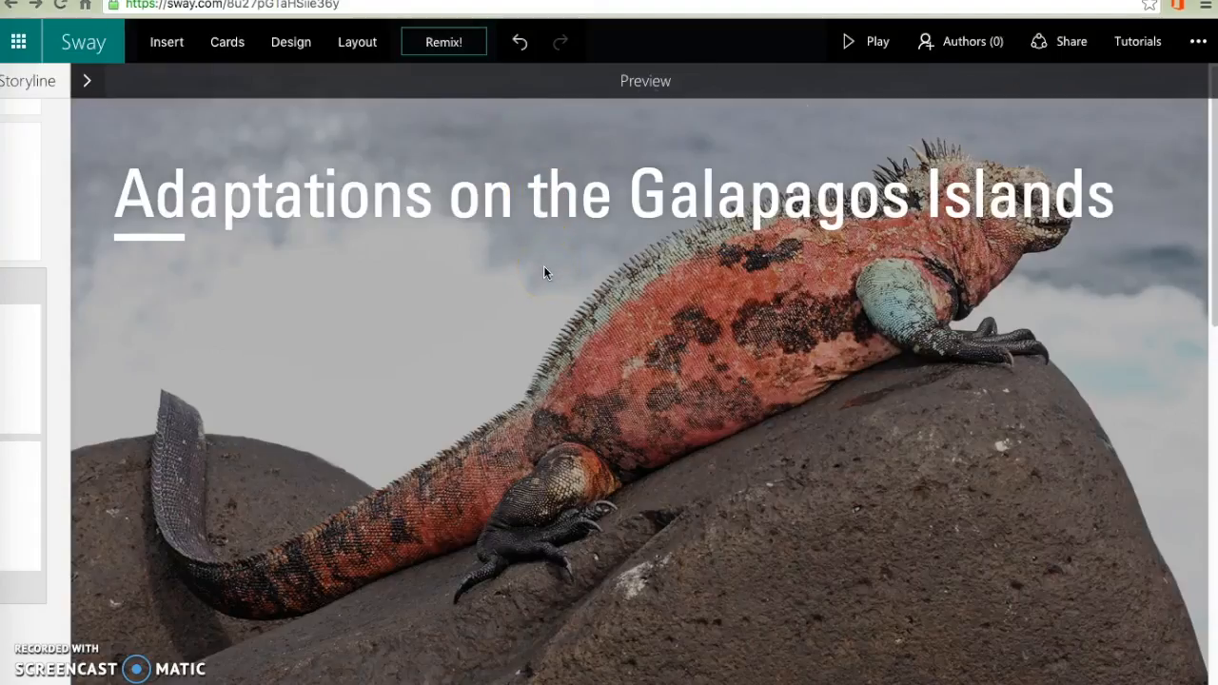
pyautogui.scroll(-5, 544, 271)
pyautogui.scroll(-5, 544, 272)
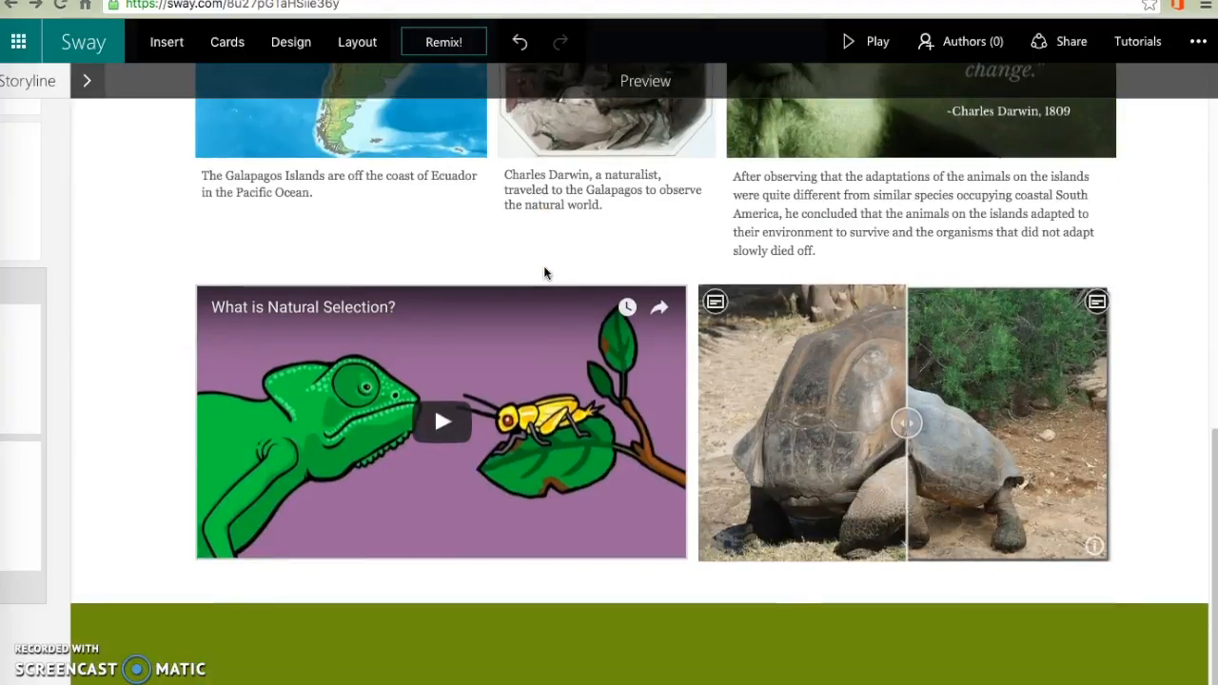
pyautogui.scroll(10, 544, 267)
pyautogui.moveTo(545, 274); pyautogui.dragTo(224, 124)
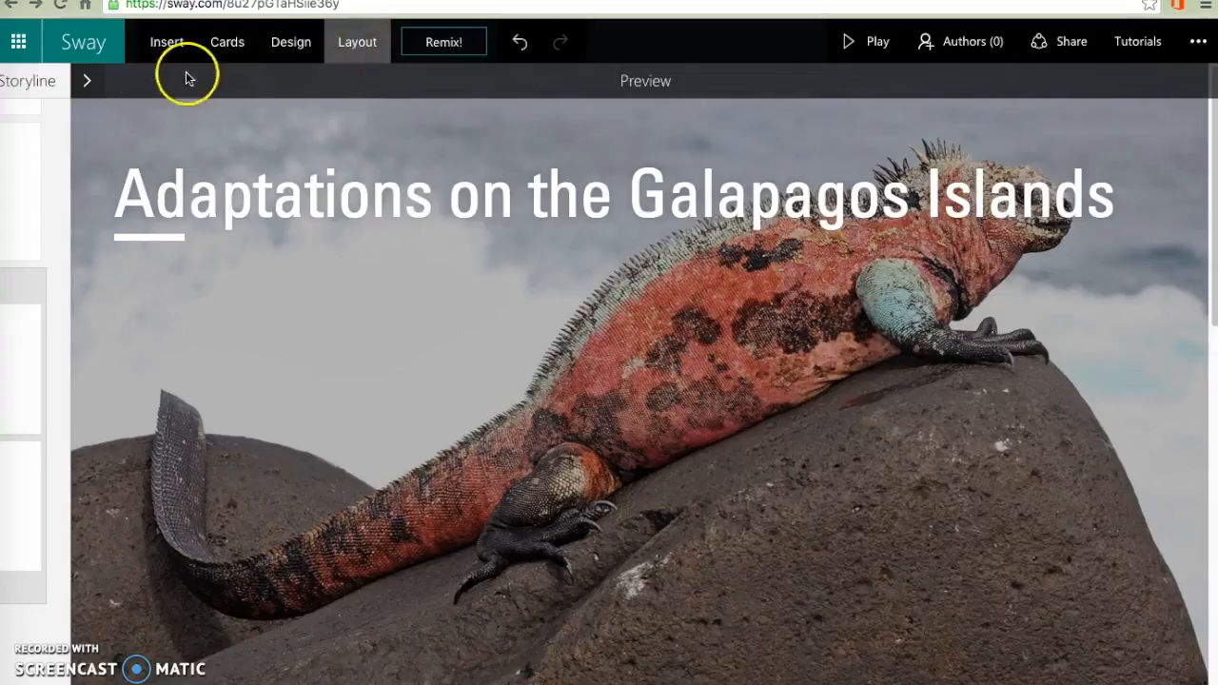
# - Switch the presentation to the slide-by-slide layout and page forward through the preview
pyautogui.click(362, 43)
pyautogui.click(361, 42)
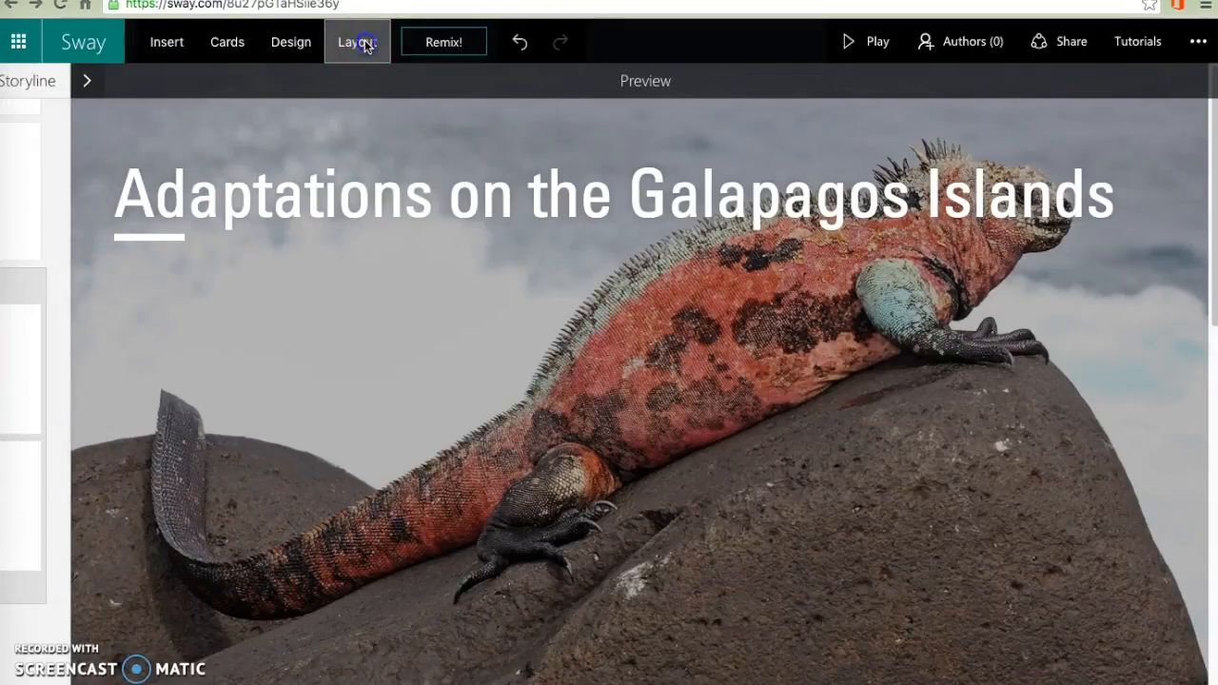
pyautogui.click(356, 42)
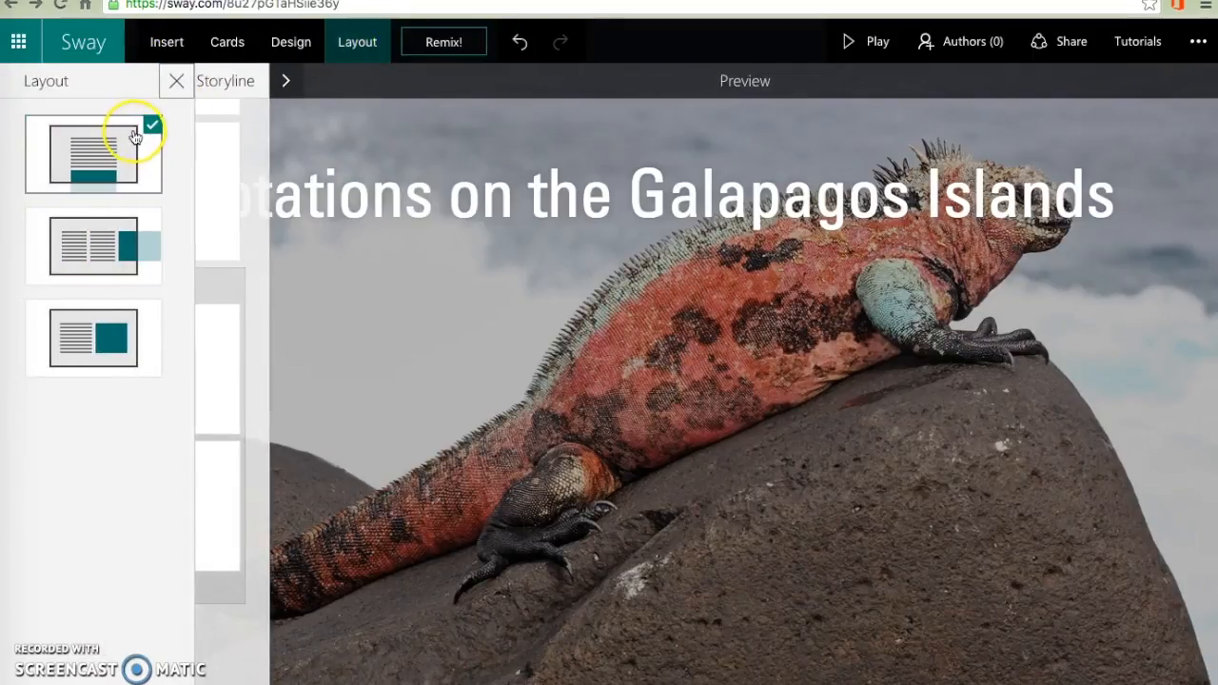
pyautogui.click(97, 345)
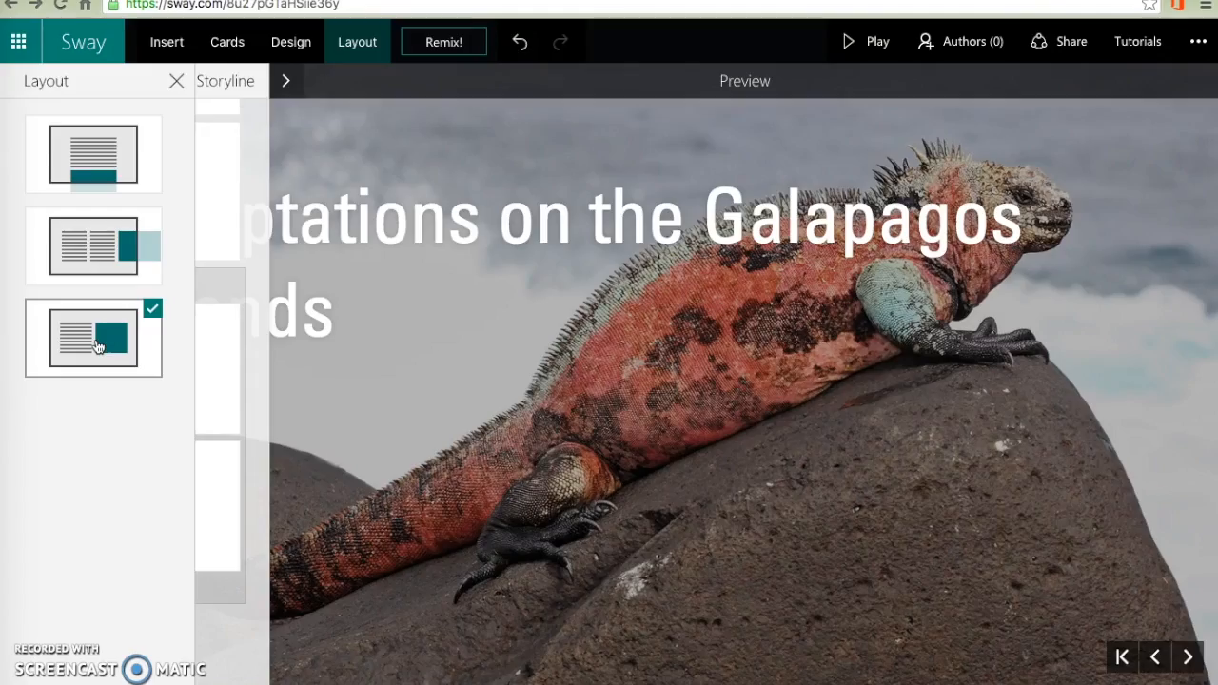
pyautogui.click(879, 447)
pyautogui.click(1188, 658)
pyautogui.click(1189, 659)
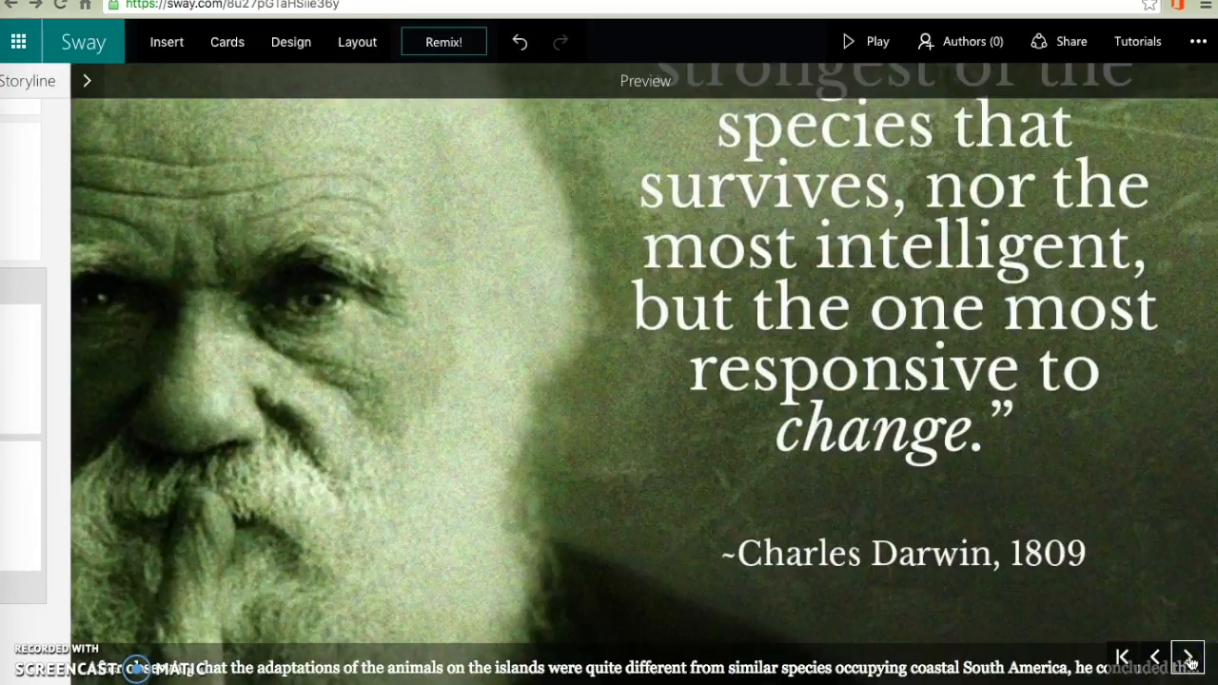
pyautogui.click(1188, 659)
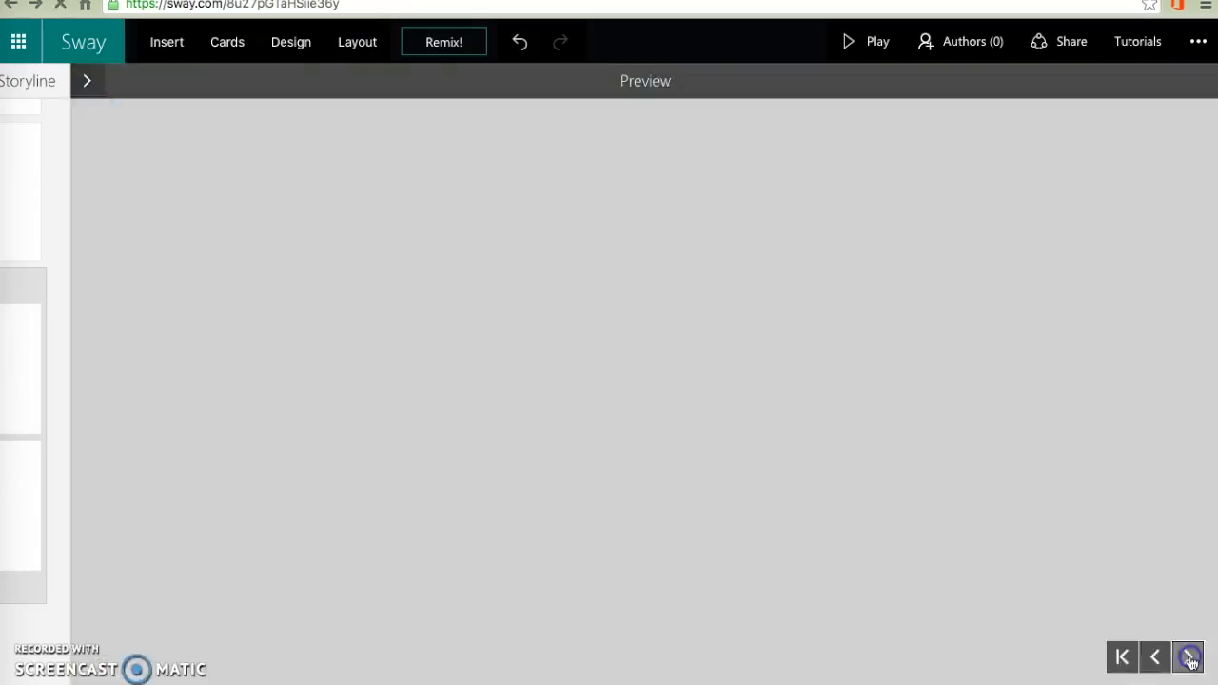